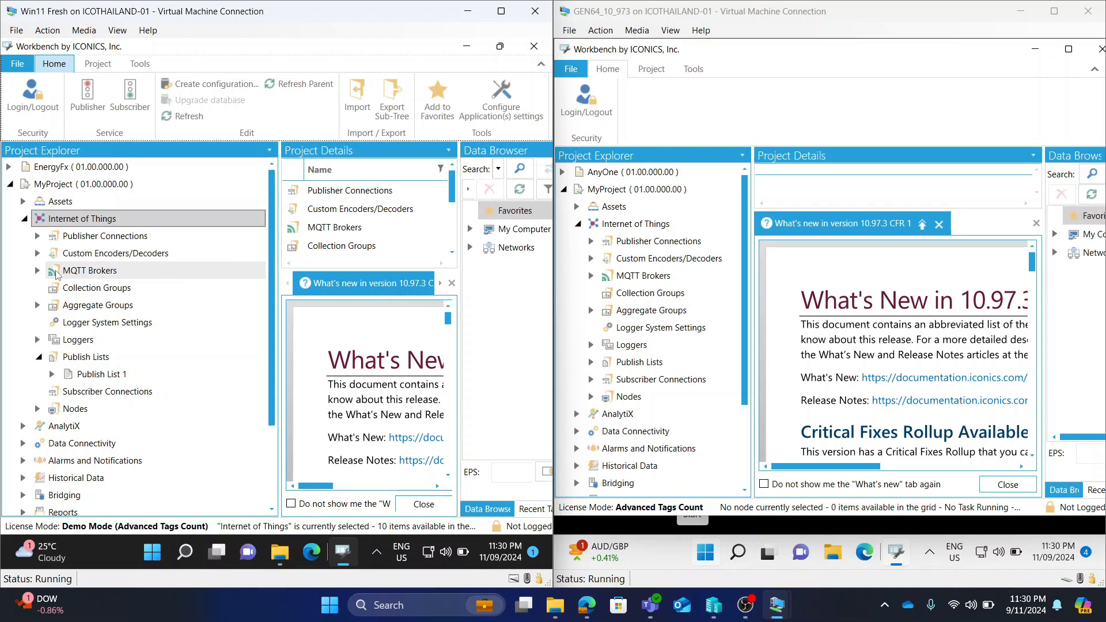
Add a new MQTT broker to MyProject's Internet of Things configuration and name it MyBroker
{"action": "left_click", "coordinate": [85, 275]}
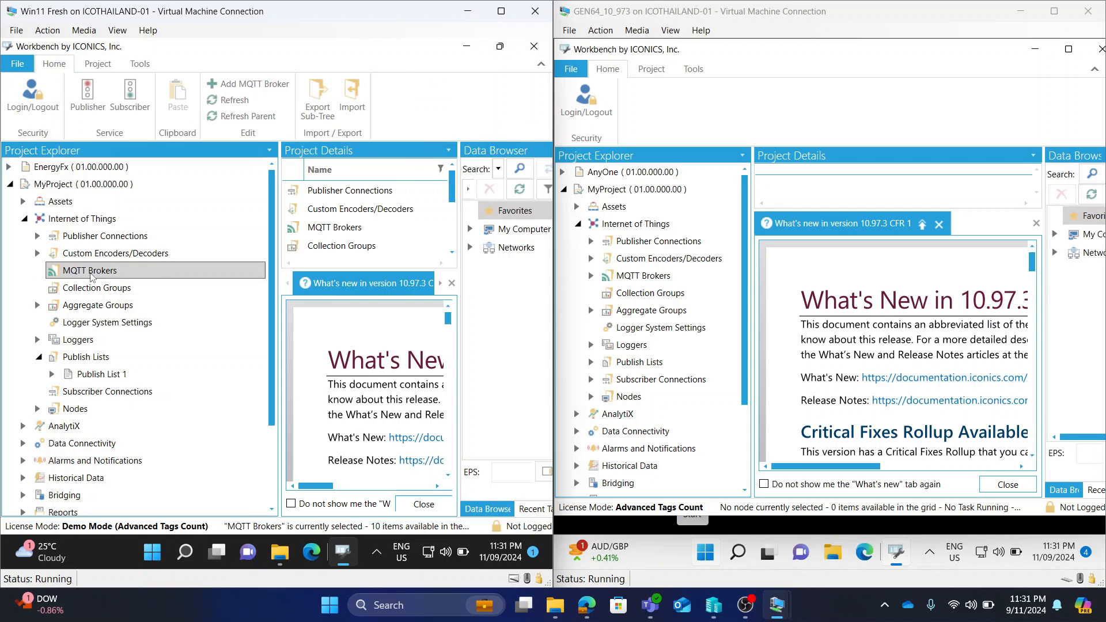
{"action": "right_click", "coordinate": [122, 276]}
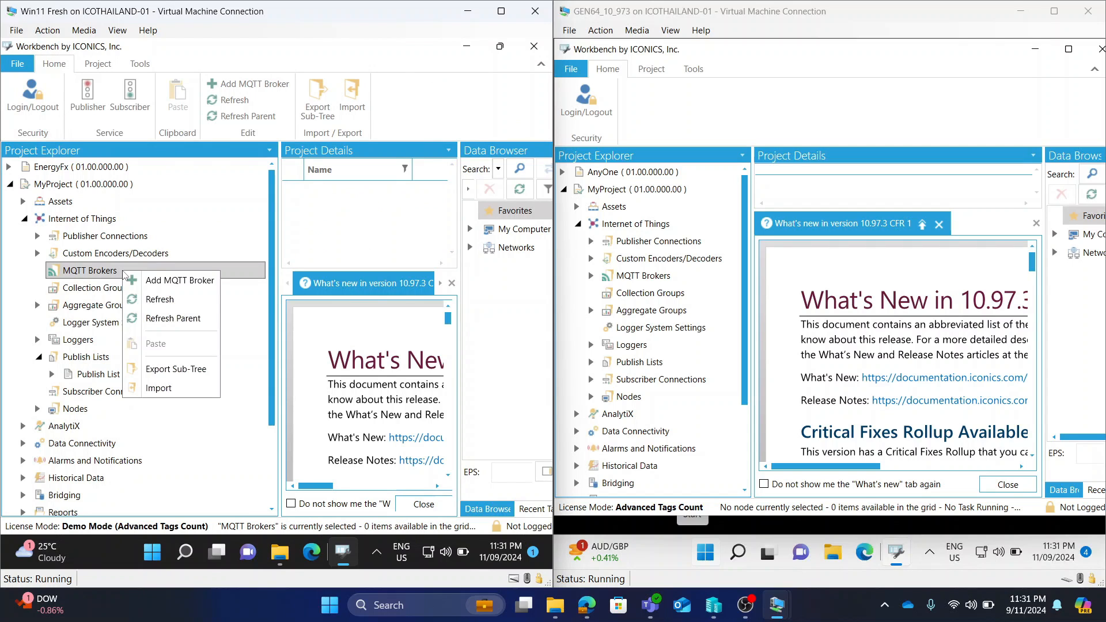
{"action": "left_click", "coordinate": [168, 281]}
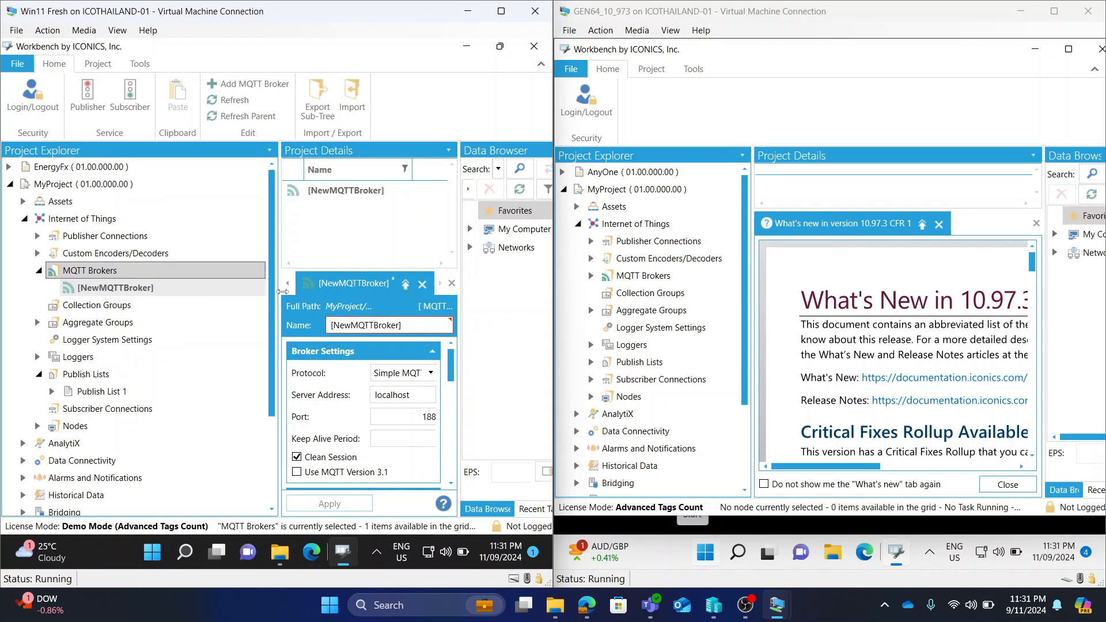
{"action": "left_click", "coordinate": [405, 284]}
{"action": "left_click_drag", "start_coordinate": [136, 88], "coordinate": [29, 85]}
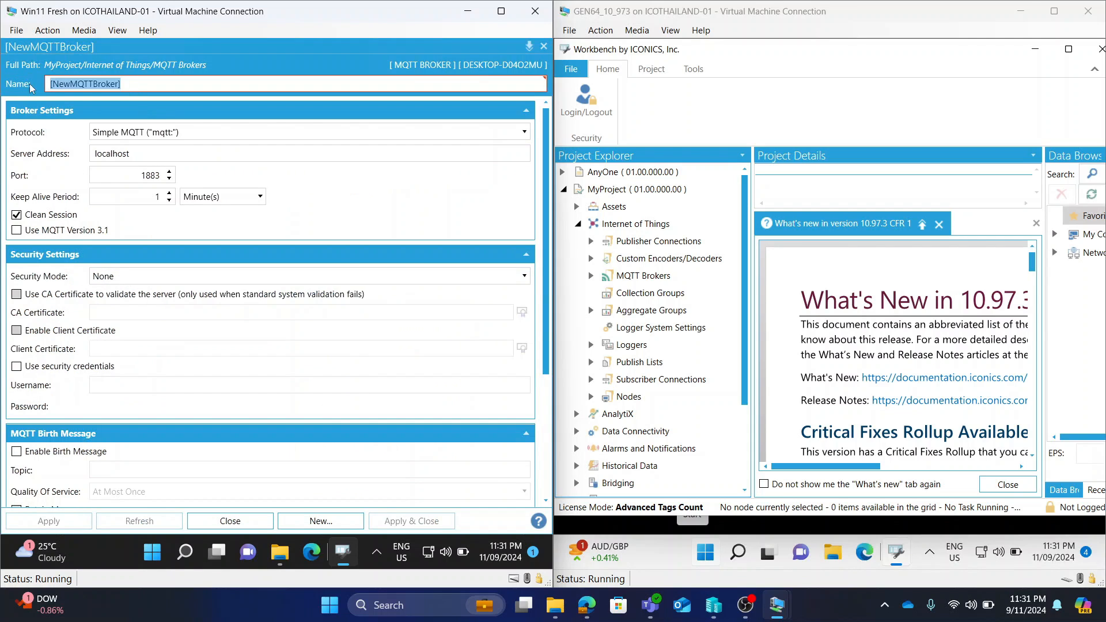
{"action": "type", "text": "M"}
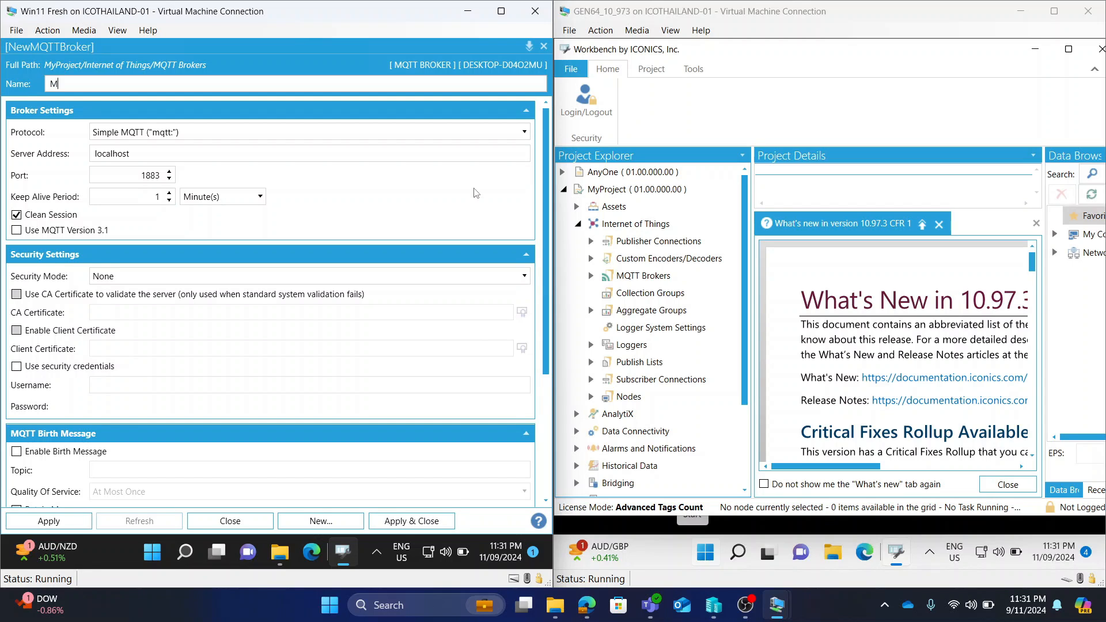
{"action": "type", "text": "yBroker"}
{"action": "key", "text": "Tab"}
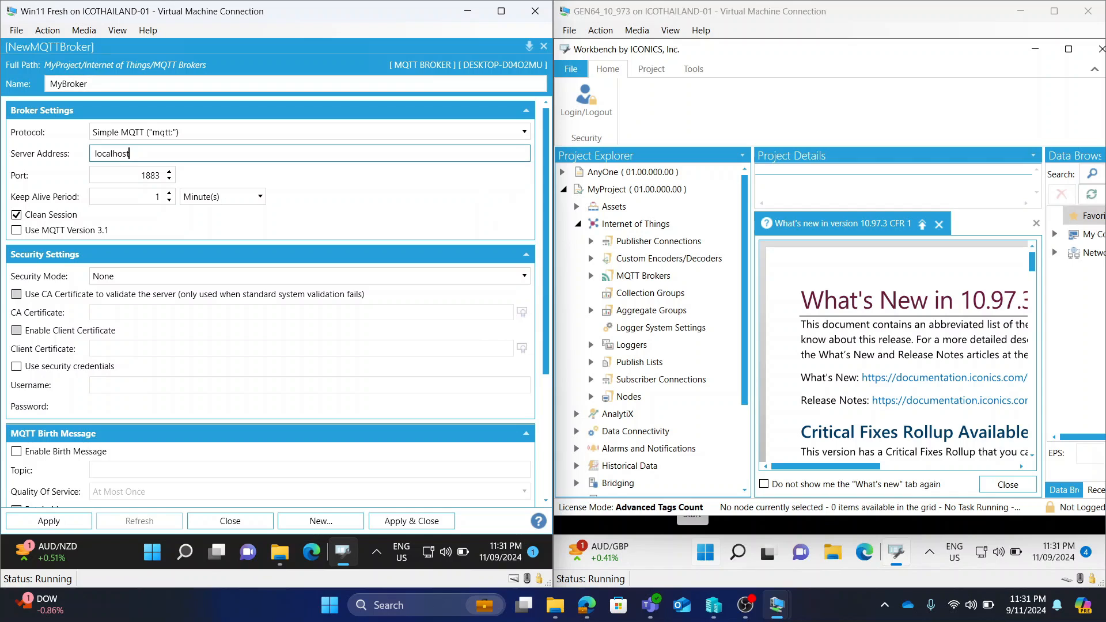
Review MyBroker's server address, port and available security modes
{"action": "left_click_drag", "start_coordinate": [138, 154], "coordinate": [86, 154]}
{"action": "left_click", "coordinate": [150, 175]}
{"action": "left_click_drag", "start_coordinate": [139, 175], "coordinate": [164, 182]}
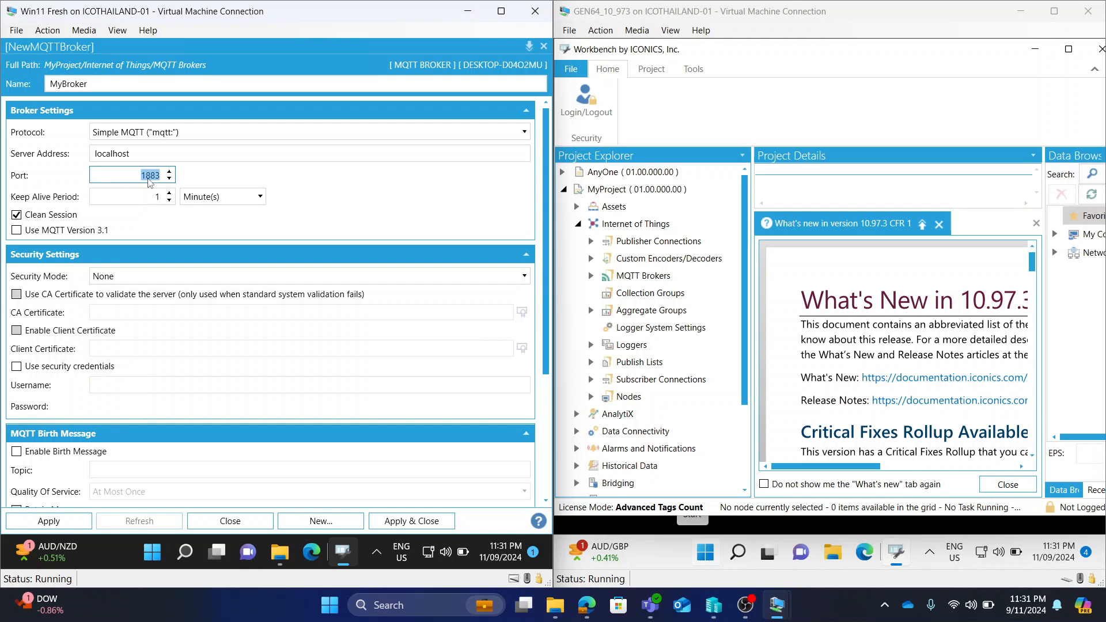
{"action": "left_click", "coordinate": [135, 277]}
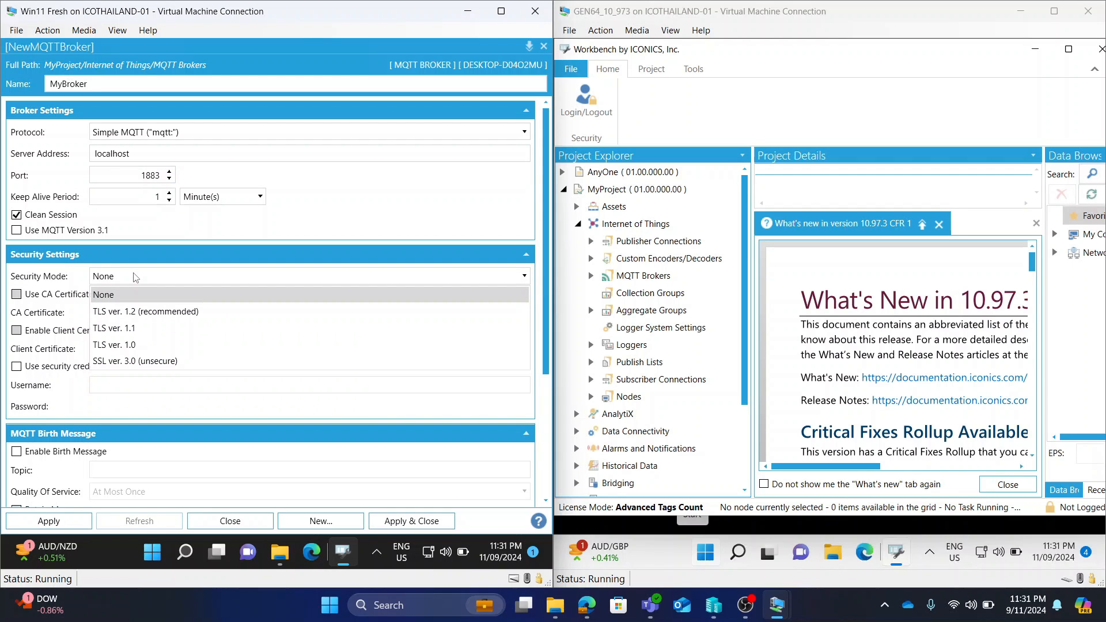
{"action": "left_click", "coordinate": [63, 381]}
Enable security credentials for MyBroker with username scada and the broker password, apply the settings and redock the editor
{"action": "left_click", "coordinate": [56, 370]}
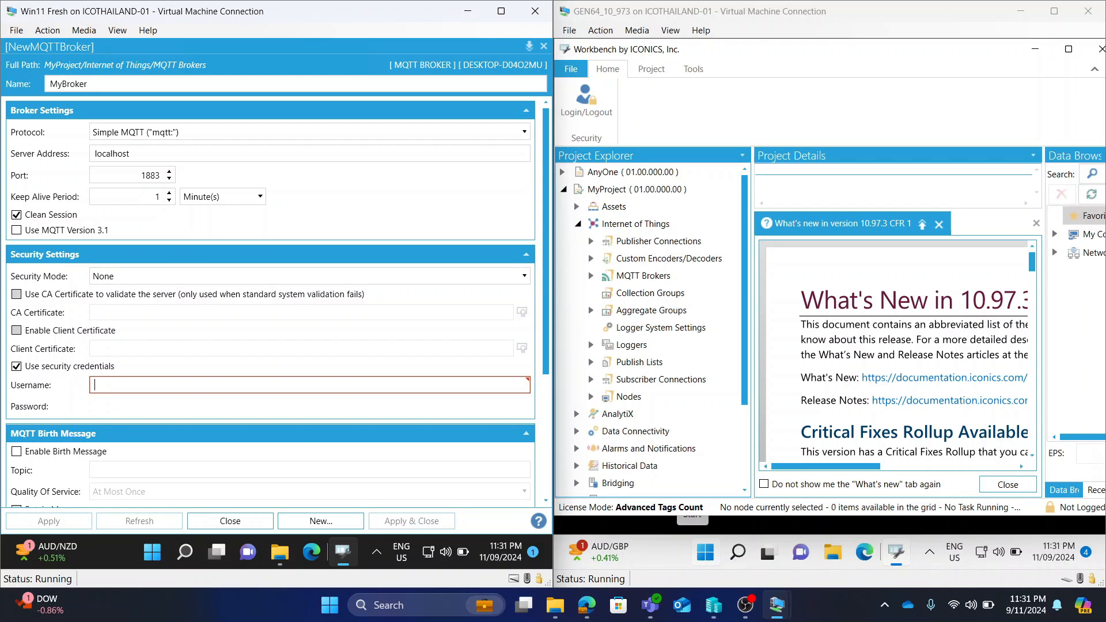
{"action": "left_click", "coordinate": [104, 386]}
{"action": "type", "text": "scada"}
{"action": "left_click", "coordinate": [106, 409]}
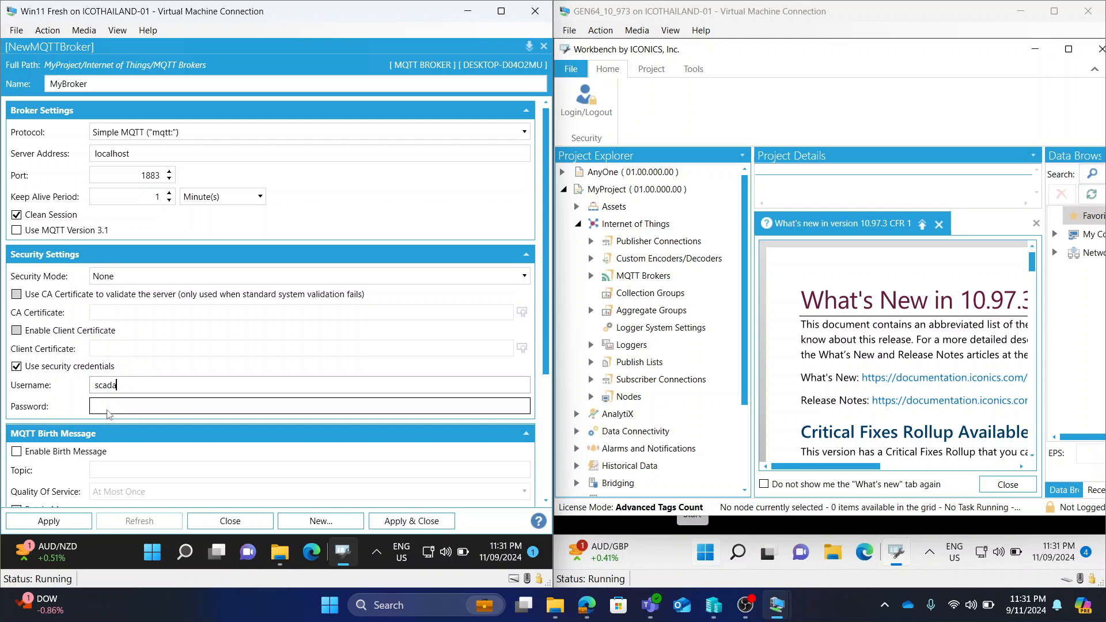
{"action": "type", "text": "***"}
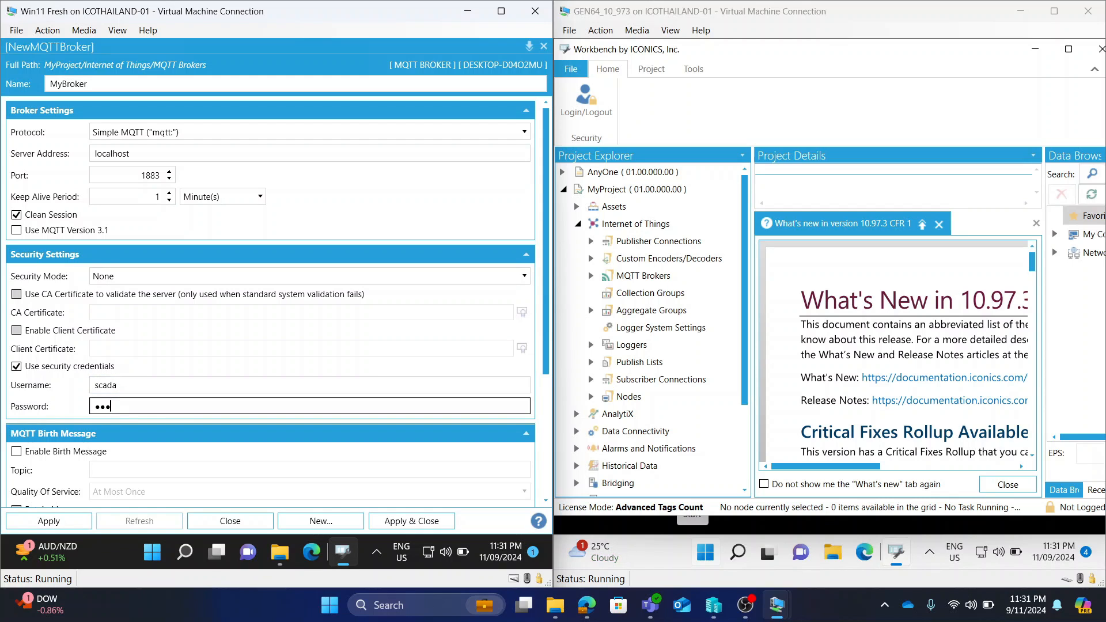
{"action": "type", "text": "****"}
{"action": "left_click", "coordinate": [65, 405]}
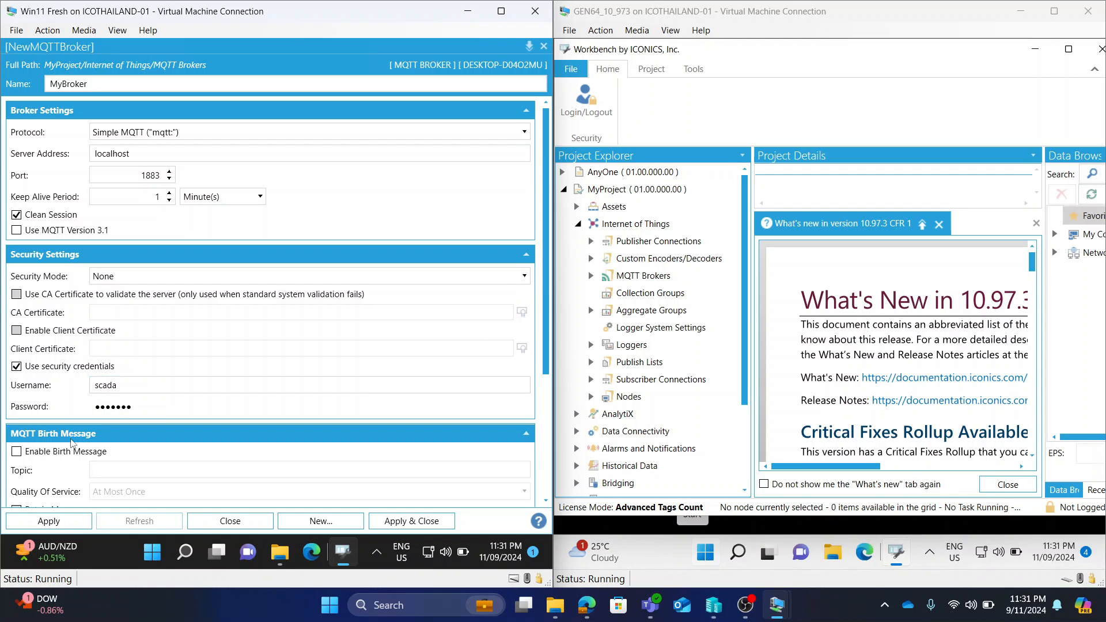
{"action": "left_click", "coordinate": [70, 515]}
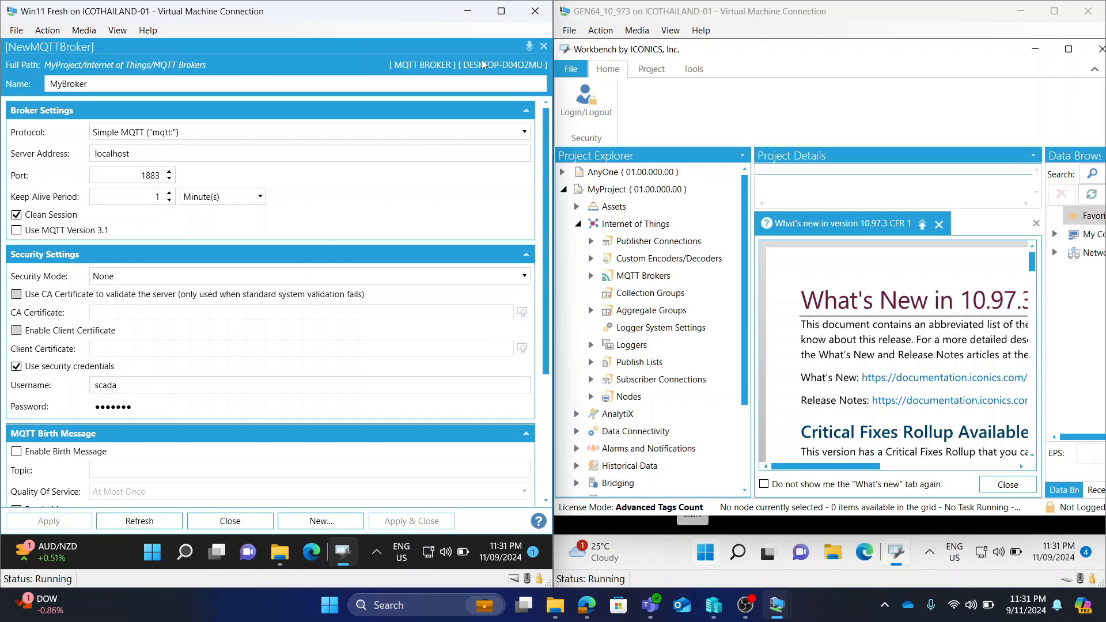
{"action": "left_click", "coordinate": [529, 47]}
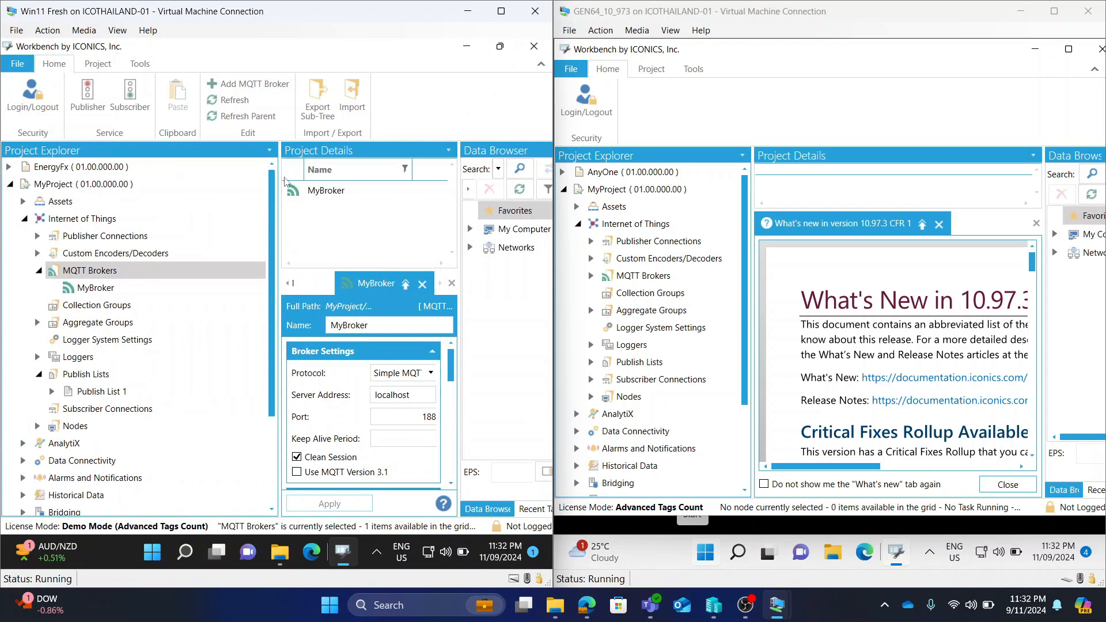
Open the existing Publish List 1 for editing and undock its editor to full size
{"action": "left_click", "coordinate": [85, 290]}
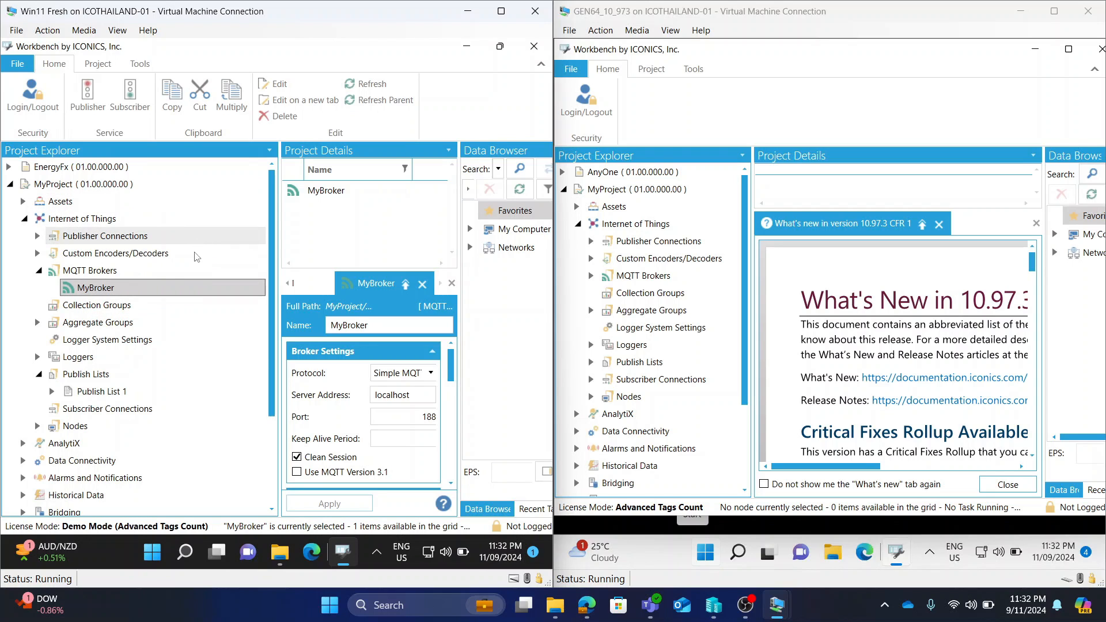
{"action": "left_click", "coordinate": [110, 391]}
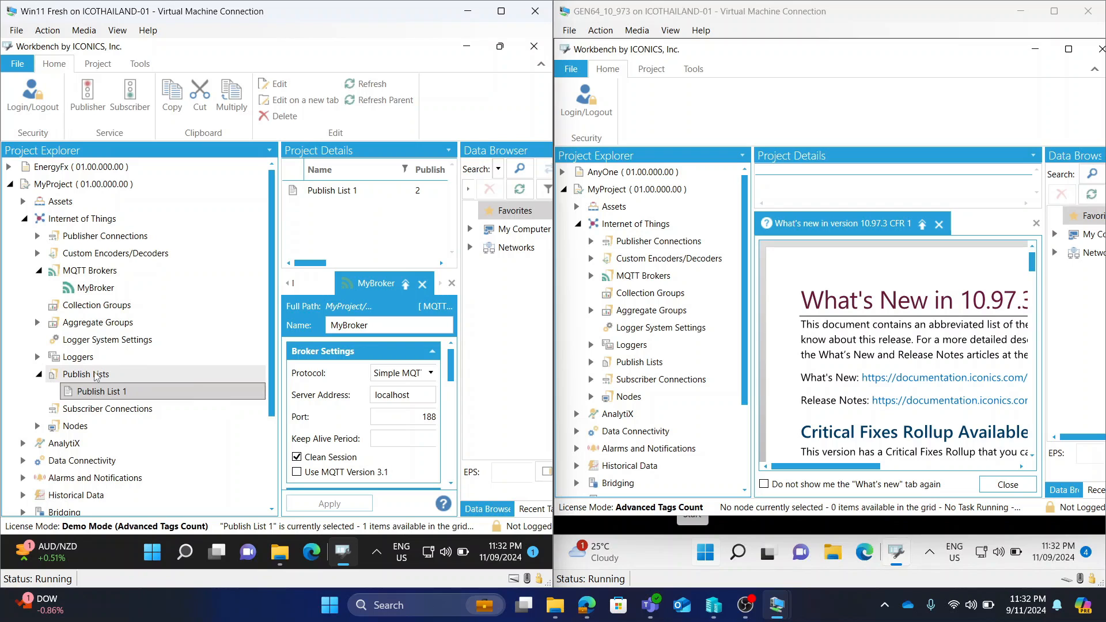
{"action": "left_click", "coordinate": [95, 375]}
{"action": "right_click", "coordinate": [103, 377]}
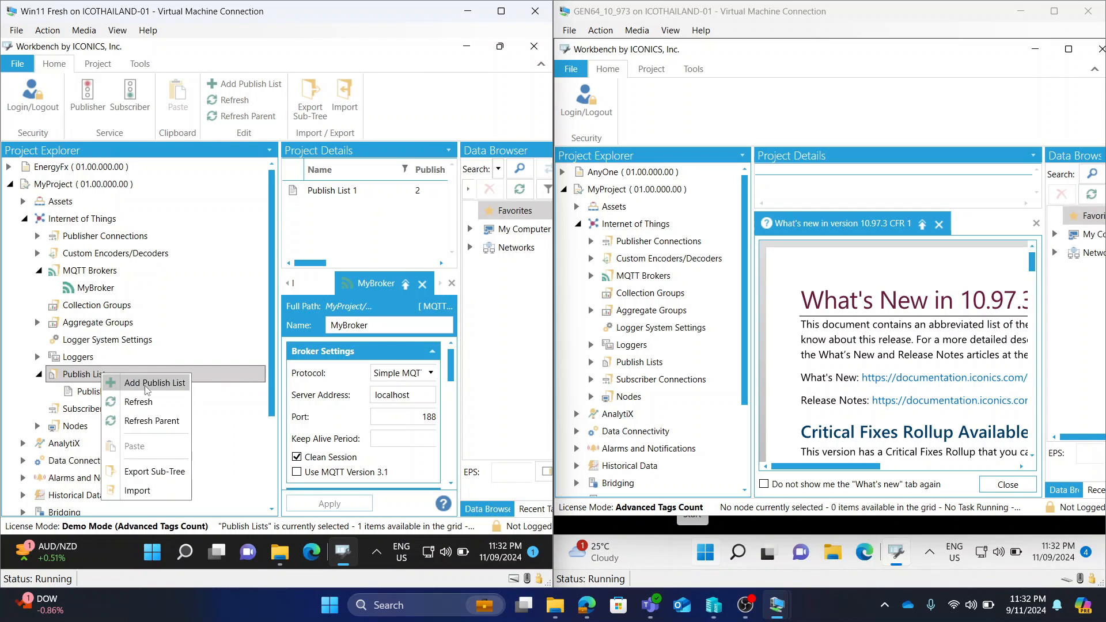
{"action": "left_click", "coordinate": [122, 387]}
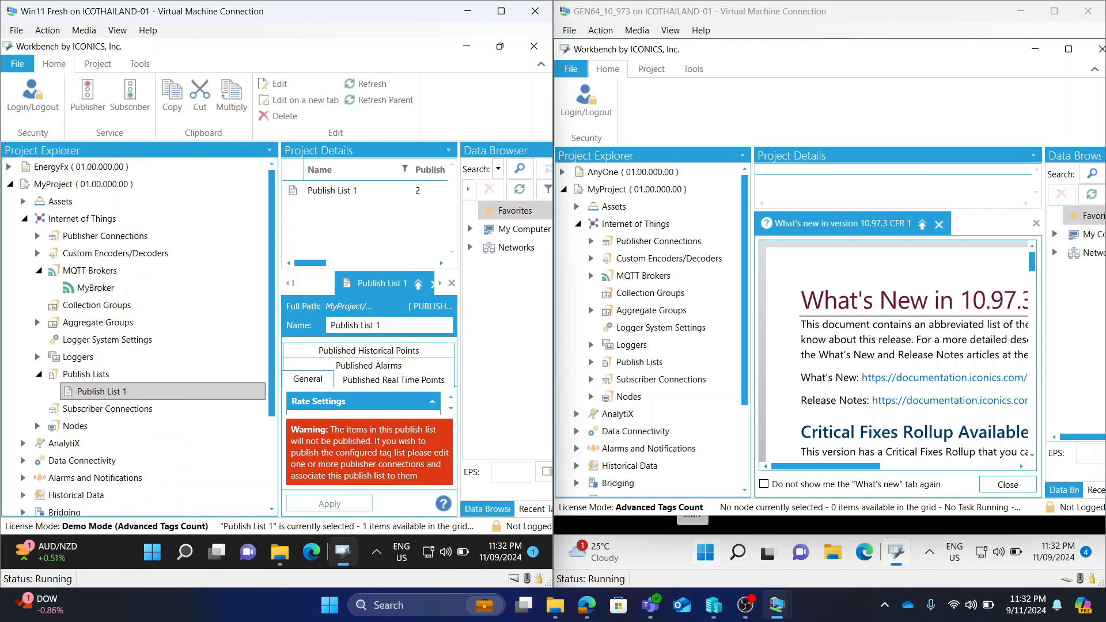
{"action": "left_click_drag", "start_coordinate": [382, 326], "coordinate": [314, 326]}
{"action": "left_click", "coordinate": [419, 285]}
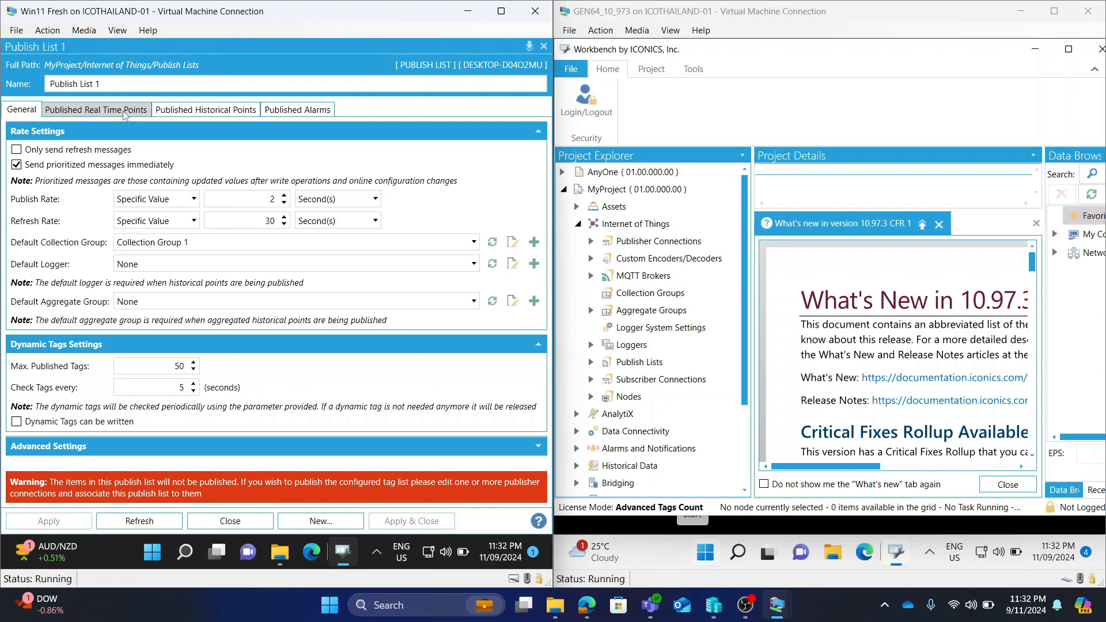
Add the ICONICS.Simulator.1 point SimulatePLC.OUTPUTS.BIT2 to Publish List 1's published real-time points
{"action": "left_click", "coordinate": [128, 113]}
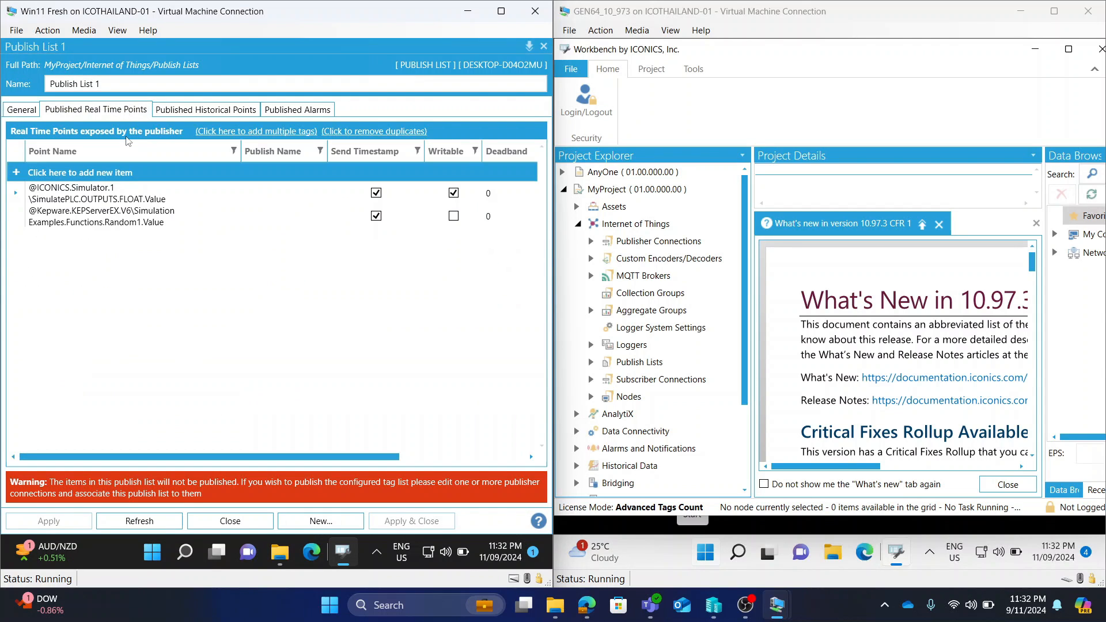
{"action": "left_click", "coordinate": [113, 174]}
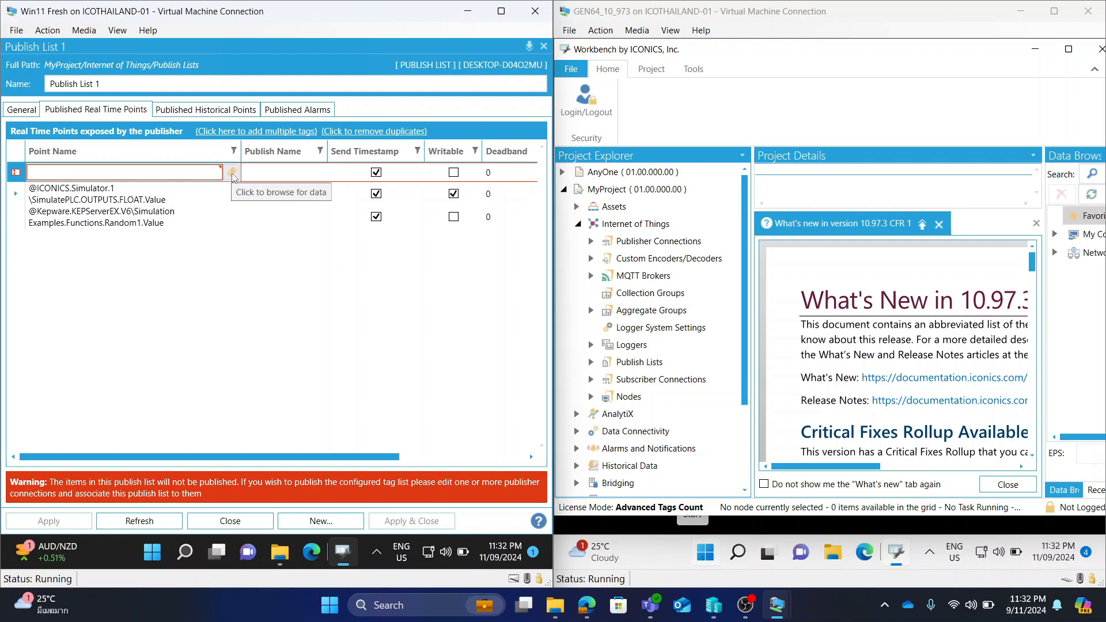
{"action": "left_click", "coordinate": [232, 173]}
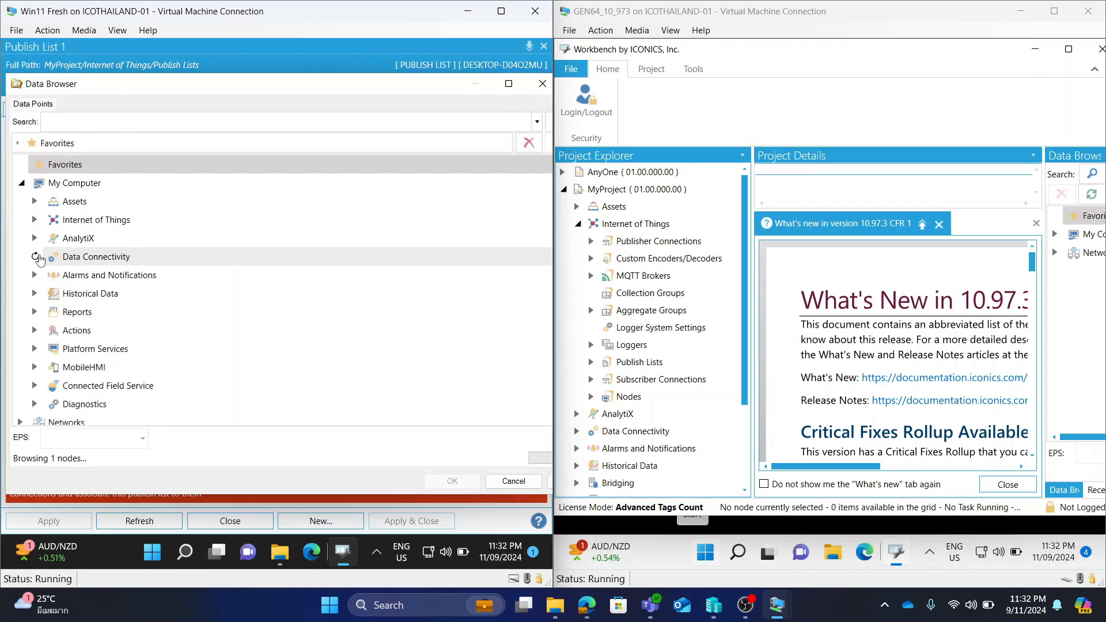
{"action": "left_click", "coordinate": [36, 256]}
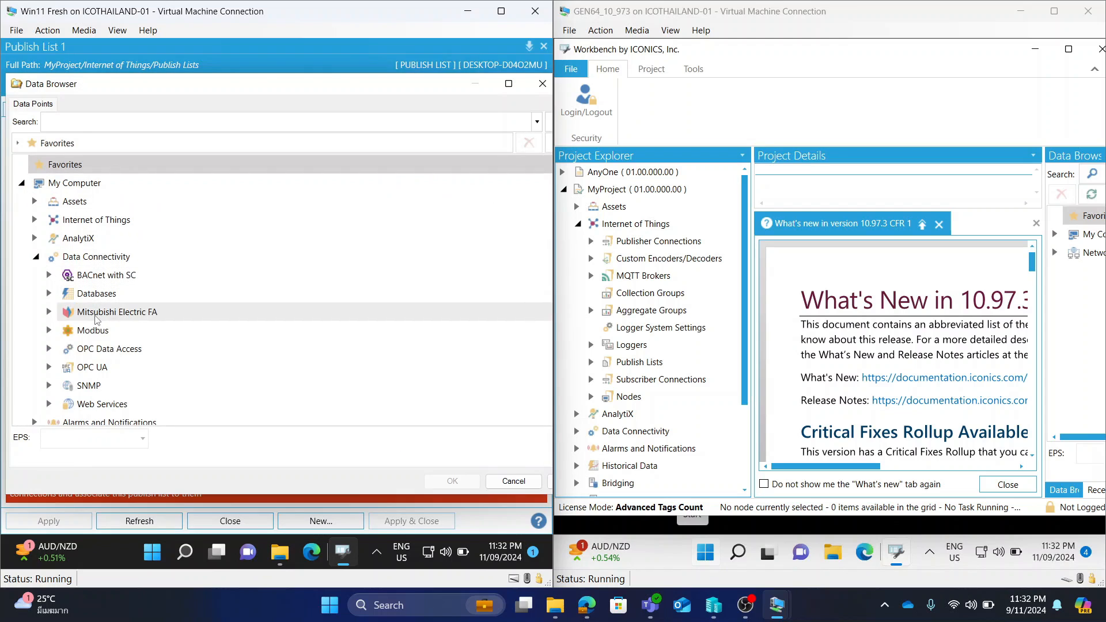
{"action": "left_click", "coordinate": [50, 349]}
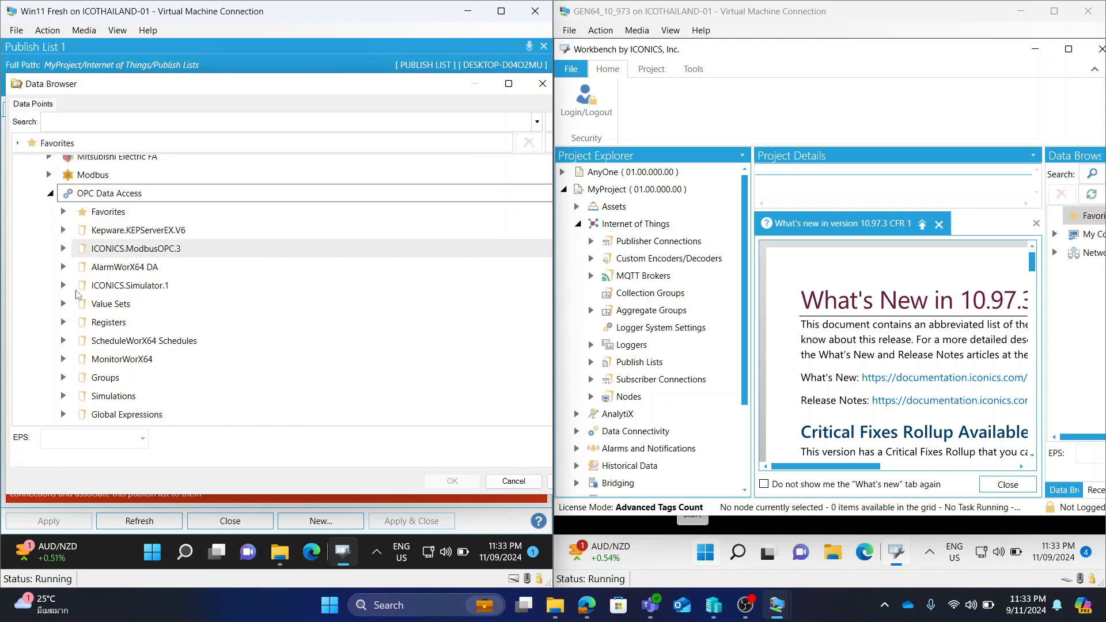
{"action": "scroll", "coordinate": [75, 230], "scroll_direction": "down", "scroll_amount": 2}
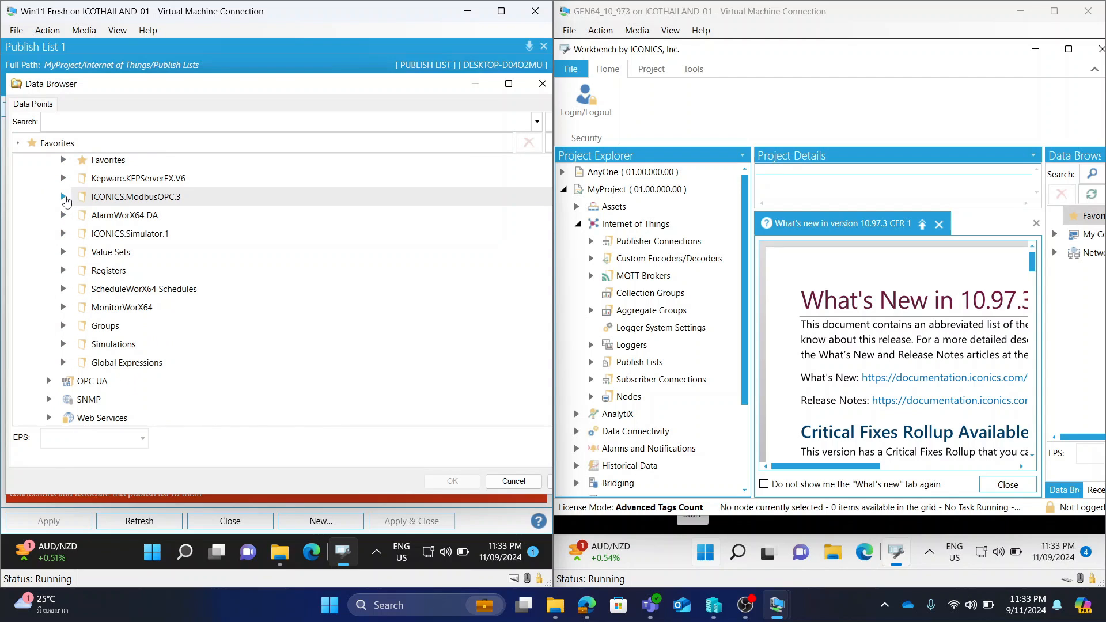
{"action": "left_click", "coordinate": [63, 233]}
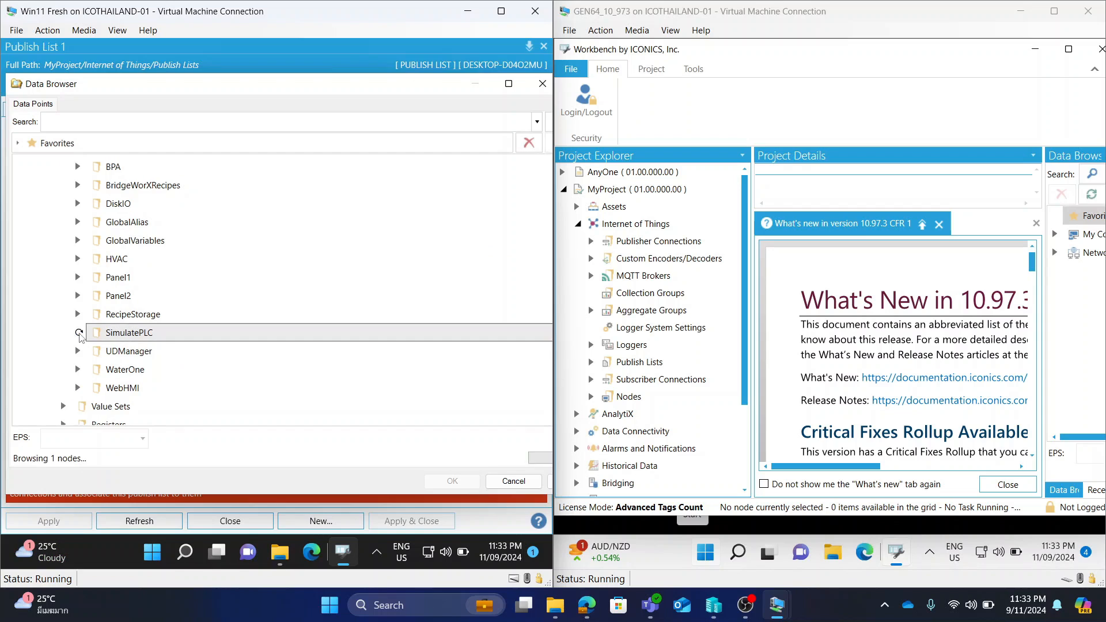
{"action": "double_click", "coordinate": [124, 329]}
{"action": "double_click", "coordinate": [115, 323]}
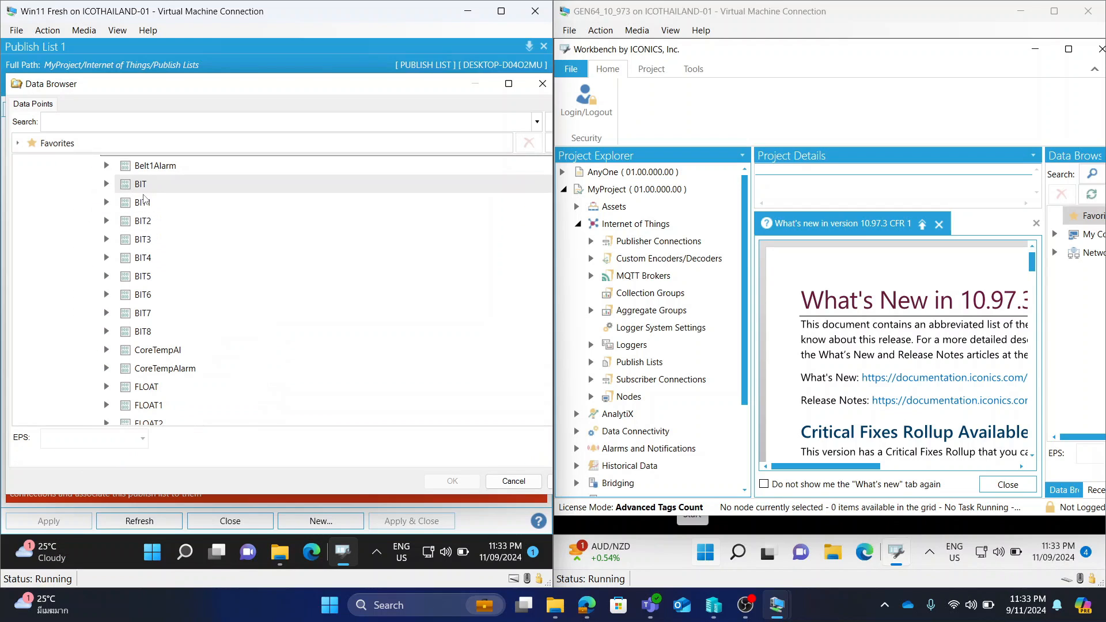
{"action": "left_click", "coordinate": [143, 222]}
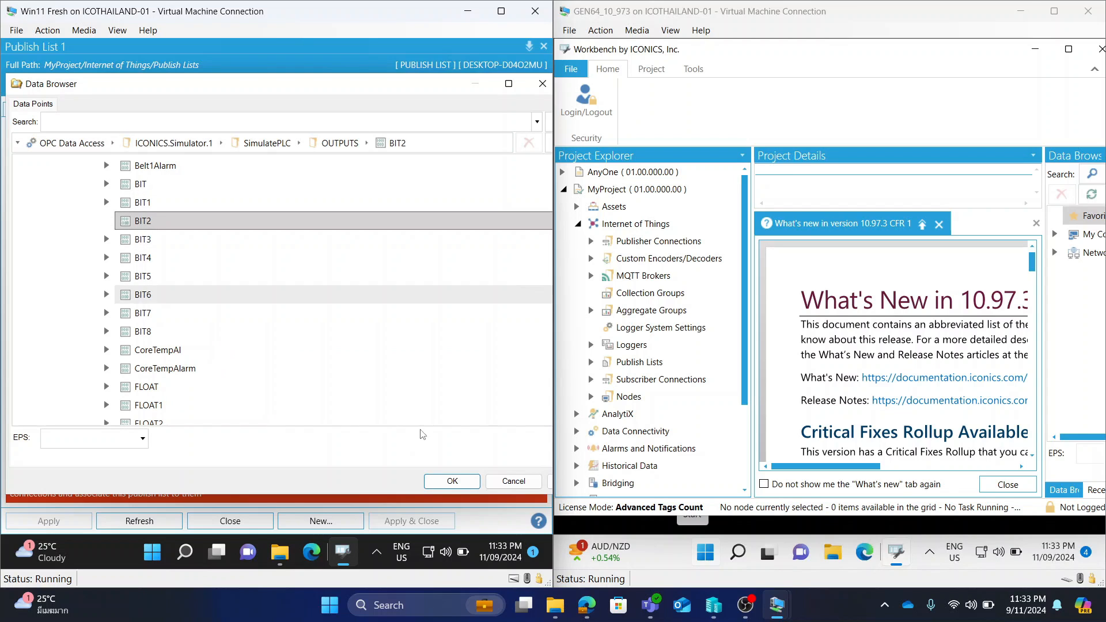
{"action": "left_click", "coordinate": [452, 481]}
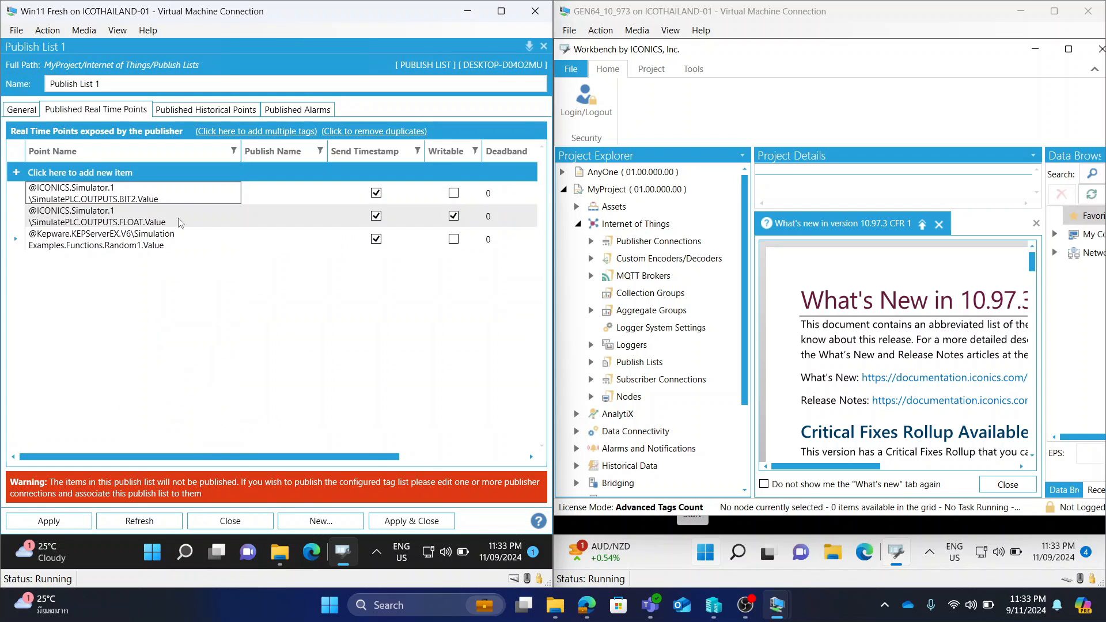
Set the points' publish names to BIT2, FLOAT and Random, make BIT2 writable, and apply the publish list changes
{"action": "left_click", "coordinate": [284, 193]}
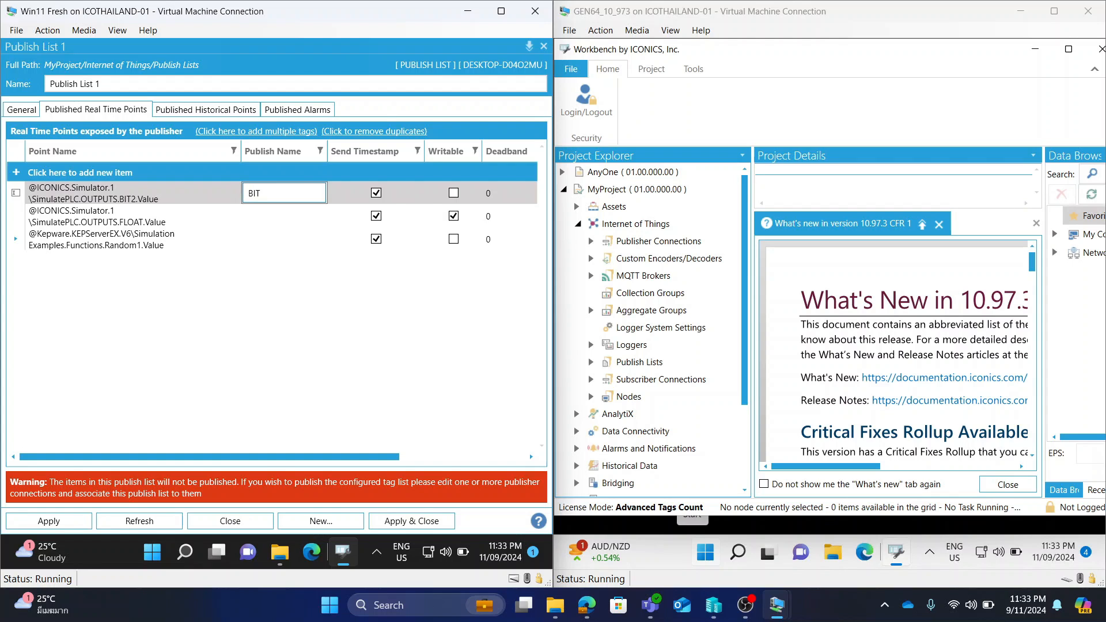
{"action": "type", "text": "BIT2"}
{"action": "left_click", "coordinate": [299, 212]}
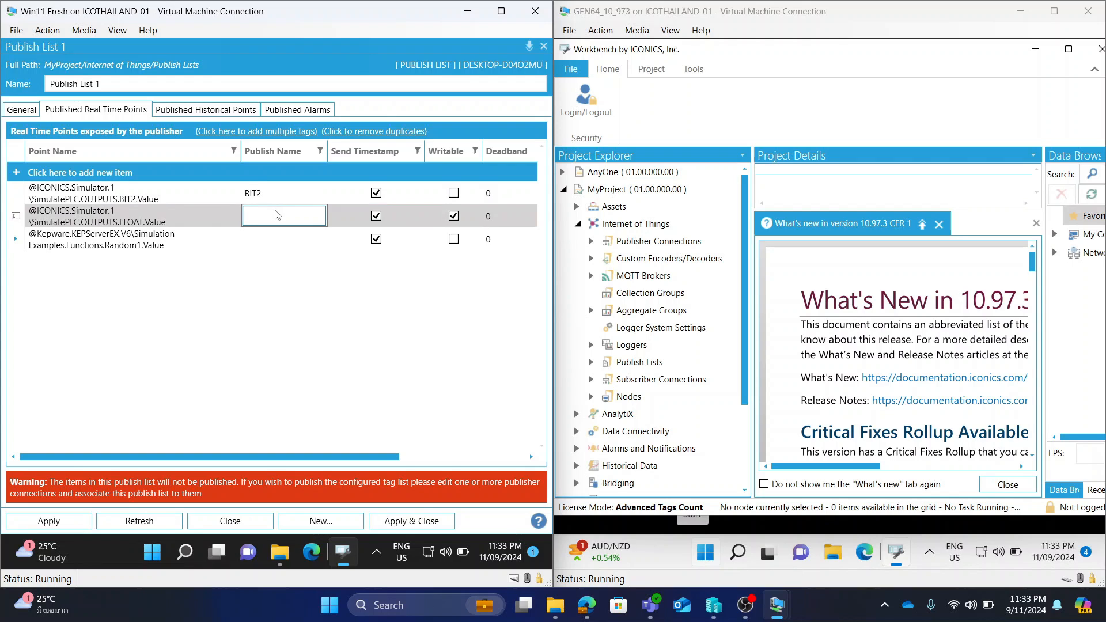
{"action": "type", "text": "FLOAT"}
{"action": "key", "text": "Return"}
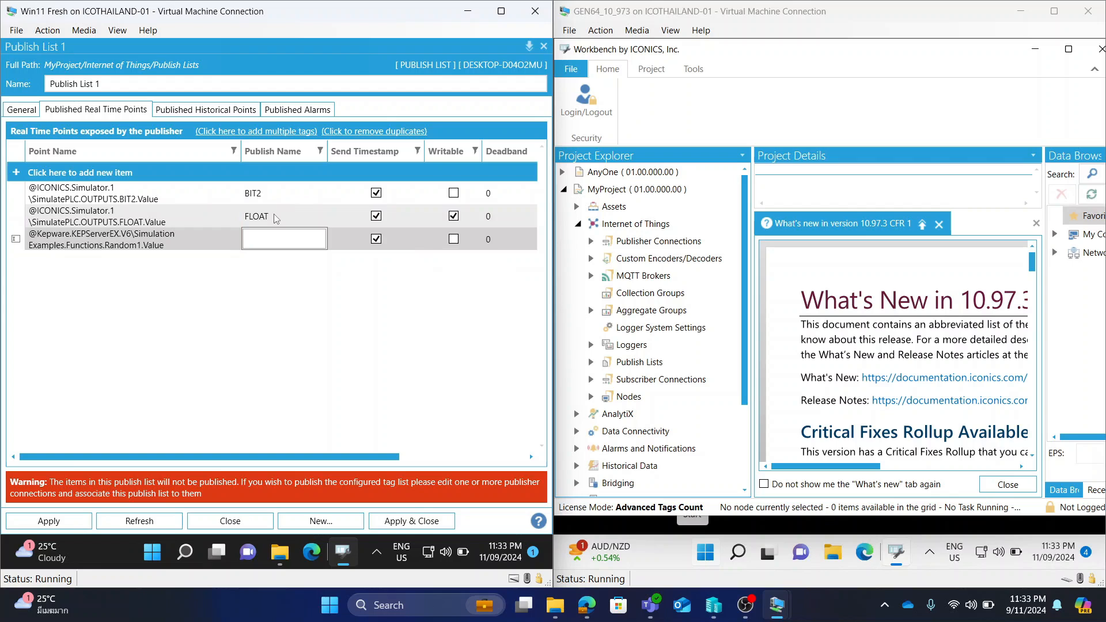
{"action": "type", "text": "Random"}
{"action": "key", "text": "Return"}
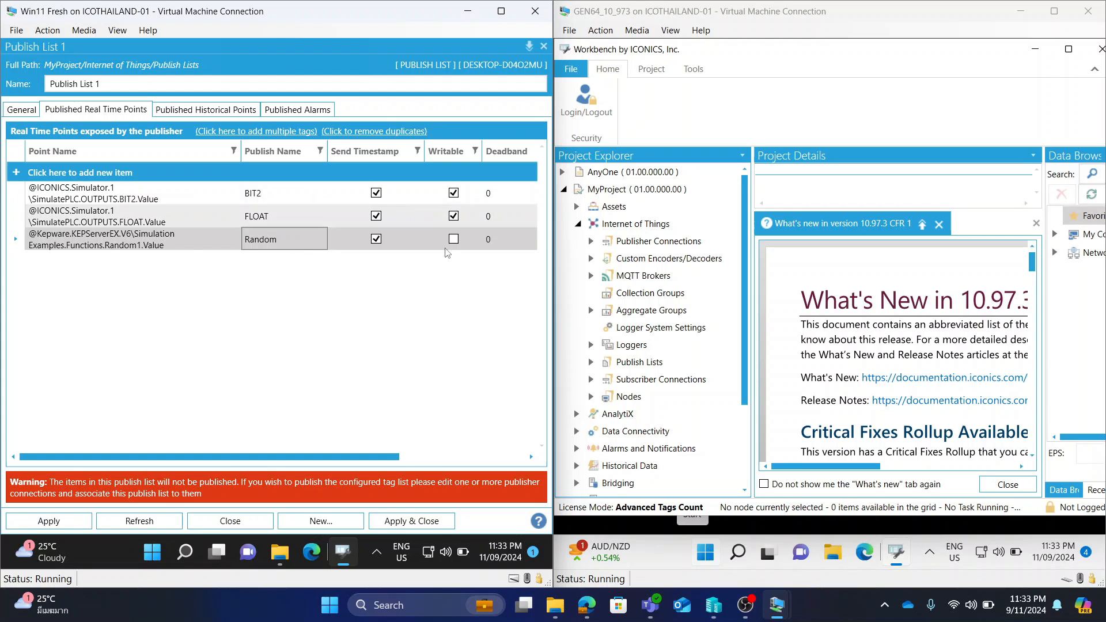
{"action": "left_click", "coordinate": [57, 520]}
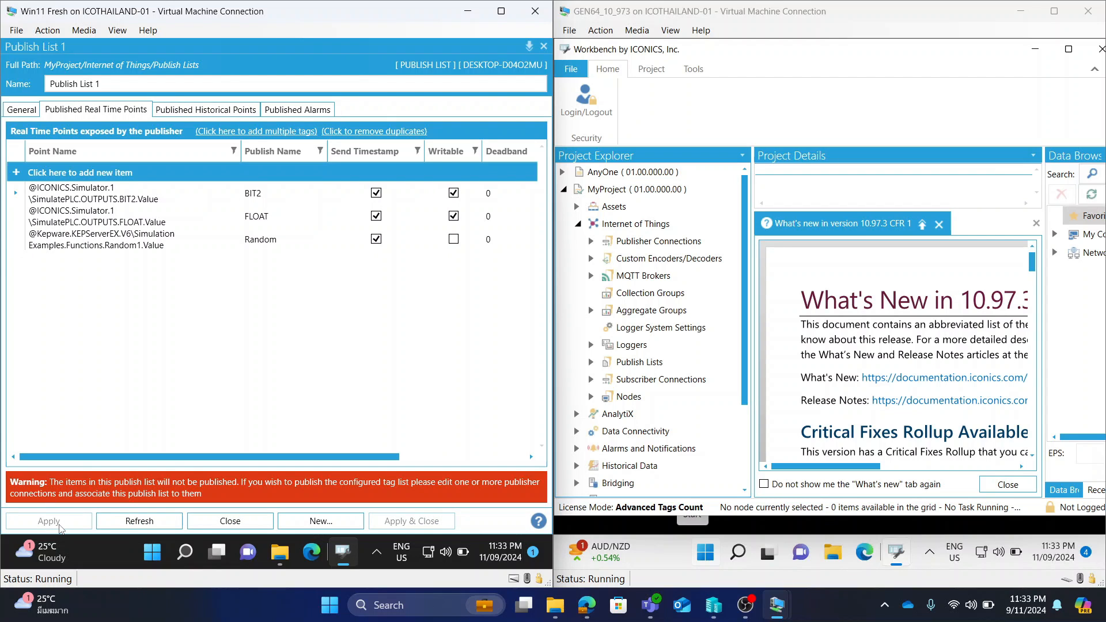
{"action": "left_click", "coordinate": [530, 46]}
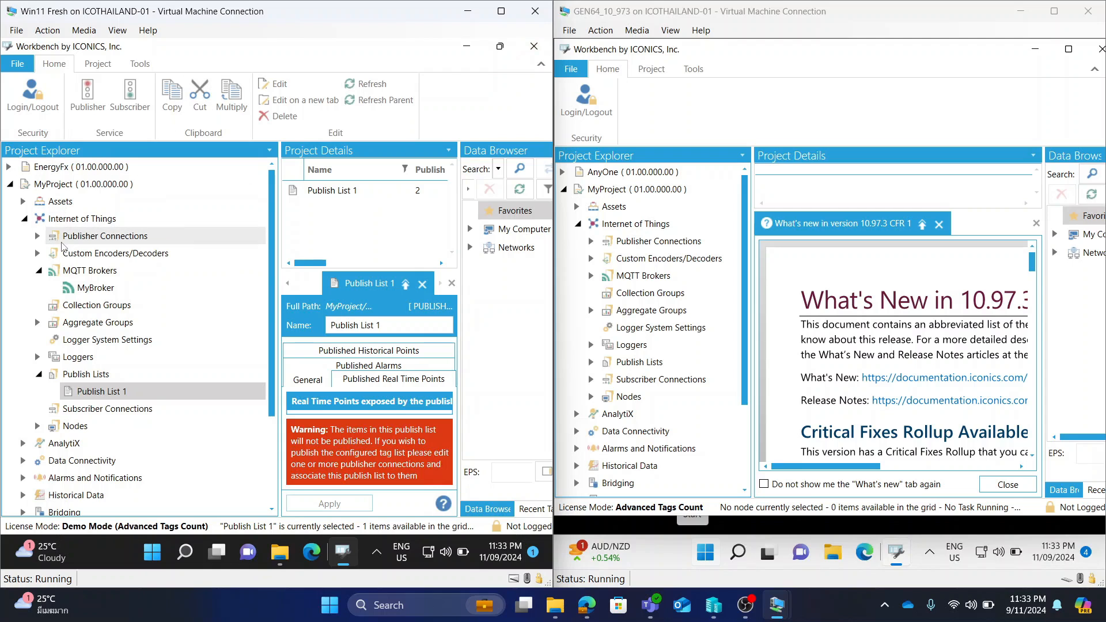
Add an MQTT publisher connection under MyProject's Internet of Things, undock its editor to full size, and name it MyPub
{"action": "left_click", "coordinate": [79, 237]}
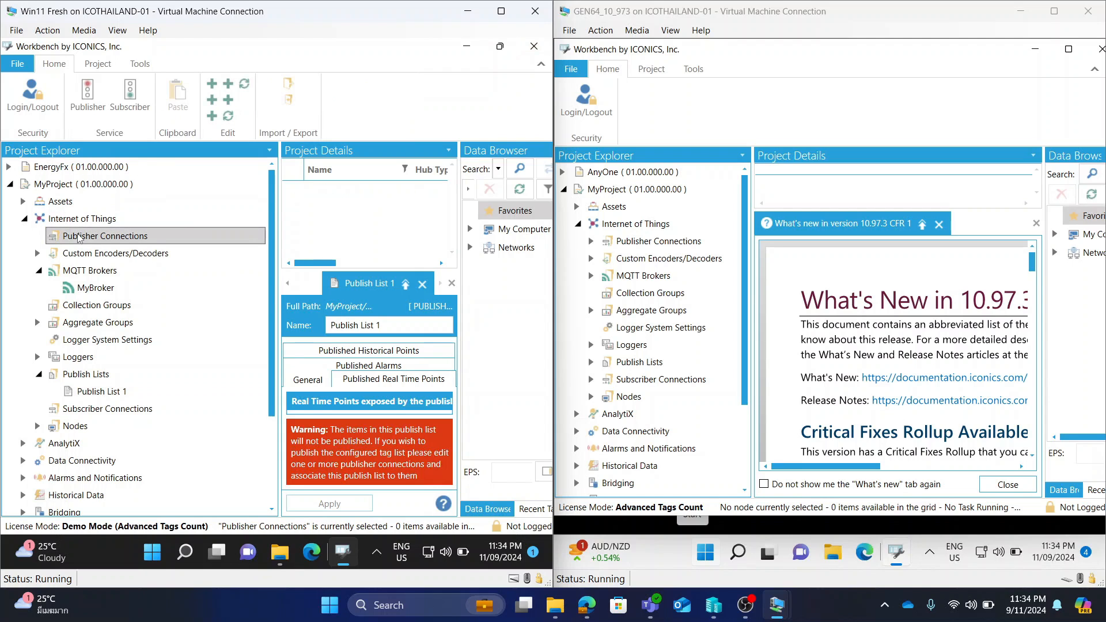
{"action": "right_click", "coordinate": [142, 240]}
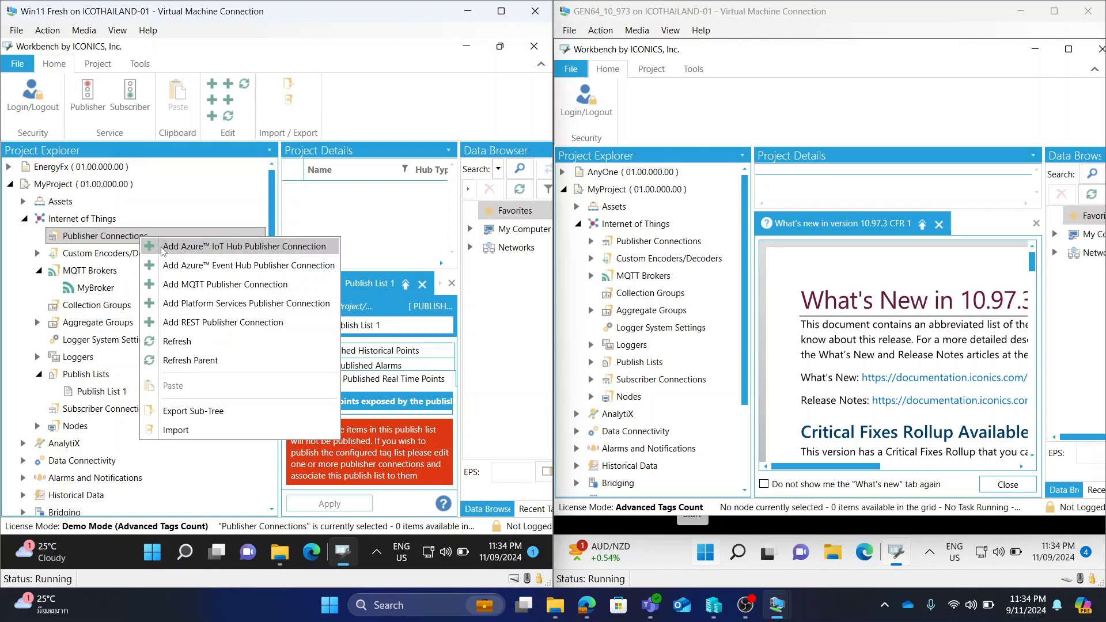
{"action": "left_click", "coordinate": [176, 285]}
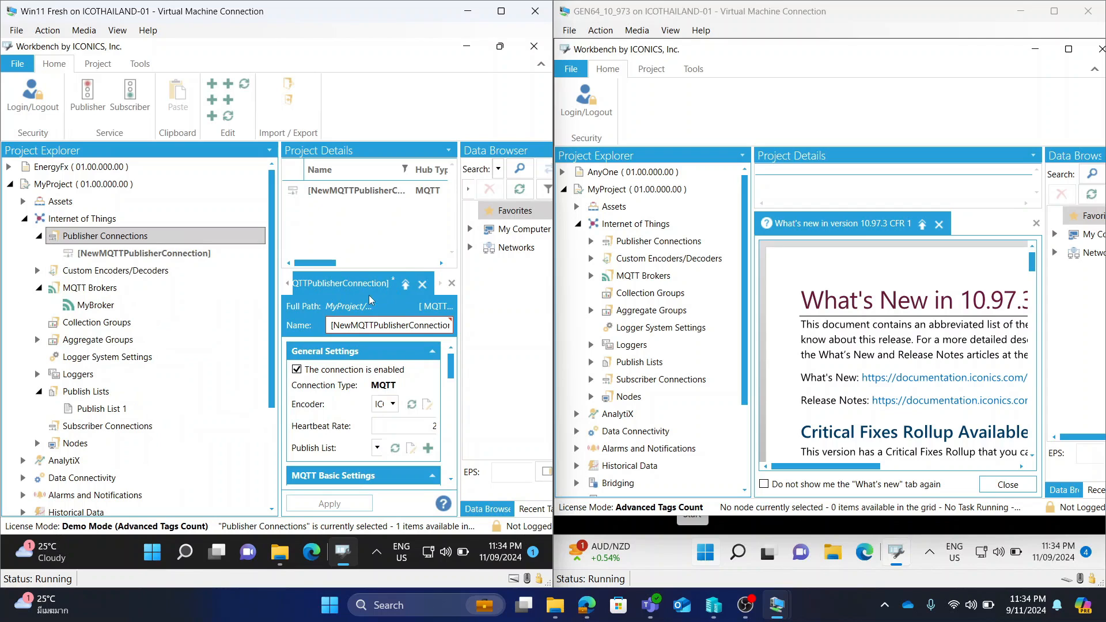
{"action": "left_click", "coordinate": [404, 284]}
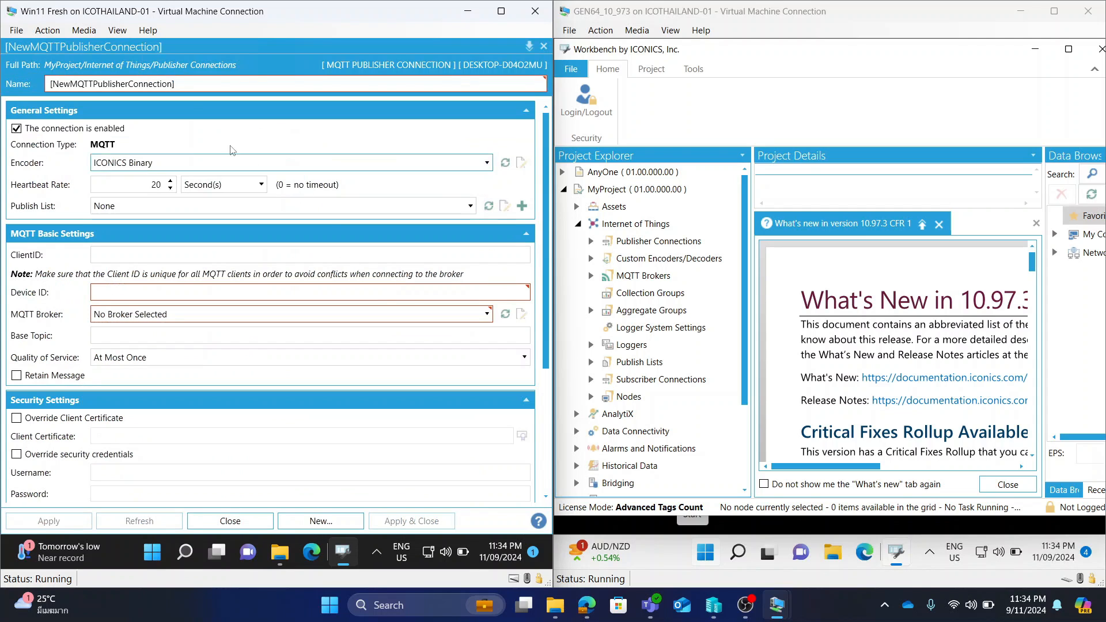
{"action": "left_click_drag", "start_coordinate": [175, 84], "coordinate": [72, 73]}
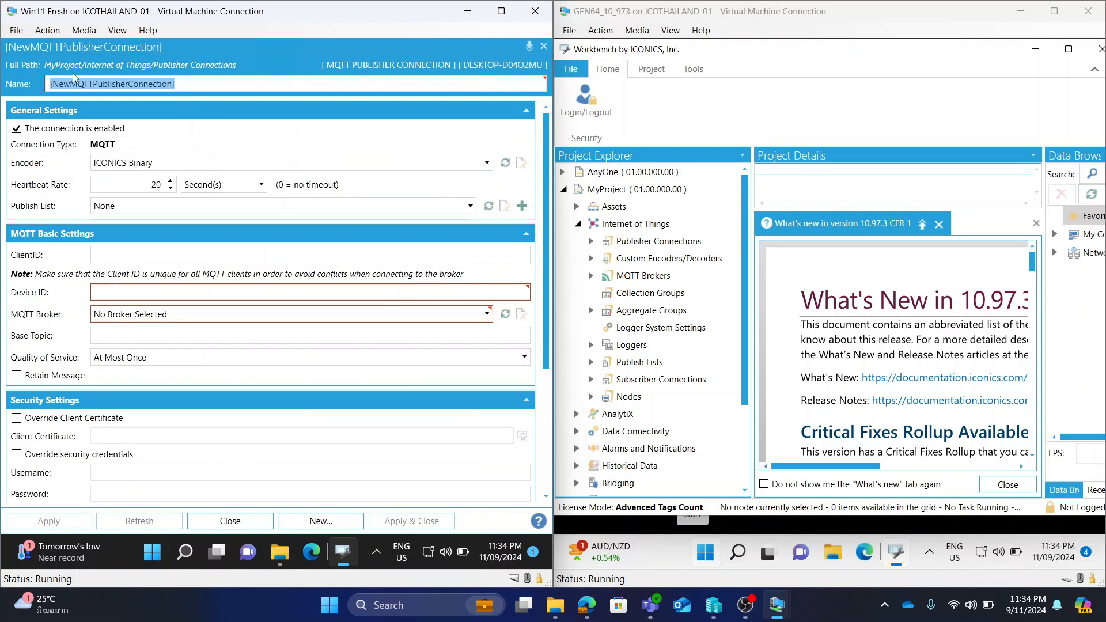
{"action": "type", "text": "MyPu"}
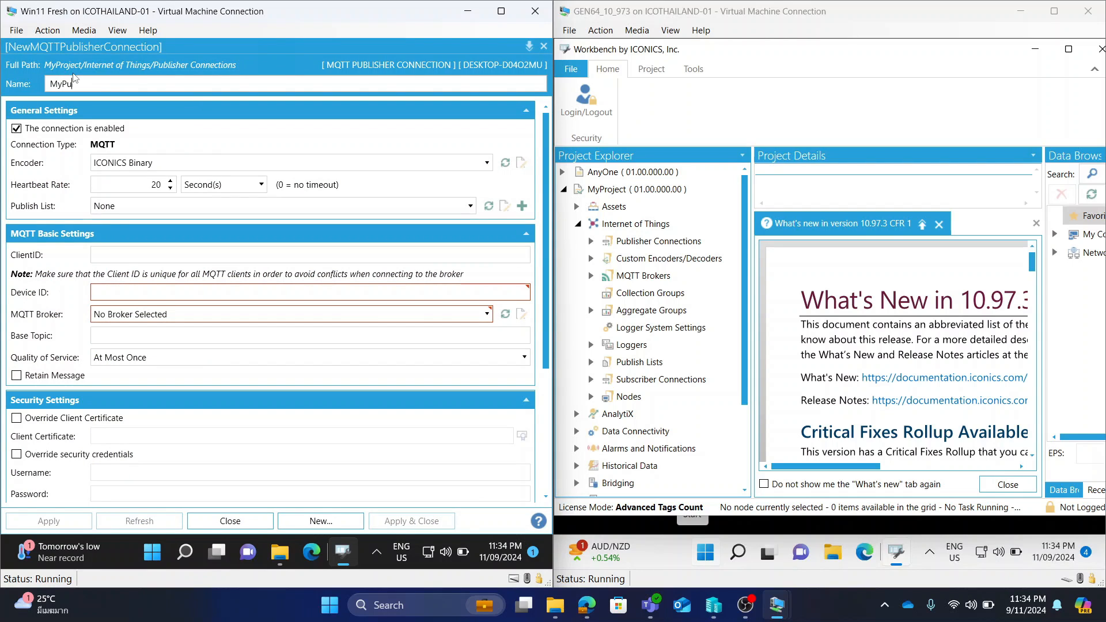
{"action": "type", "text": "b"}
Assign MyBroker as MyPub's MQTT broker, set the base topic to TestTopic, and enable message retention
{"action": "left_click", "coordinate": [161, 321]}
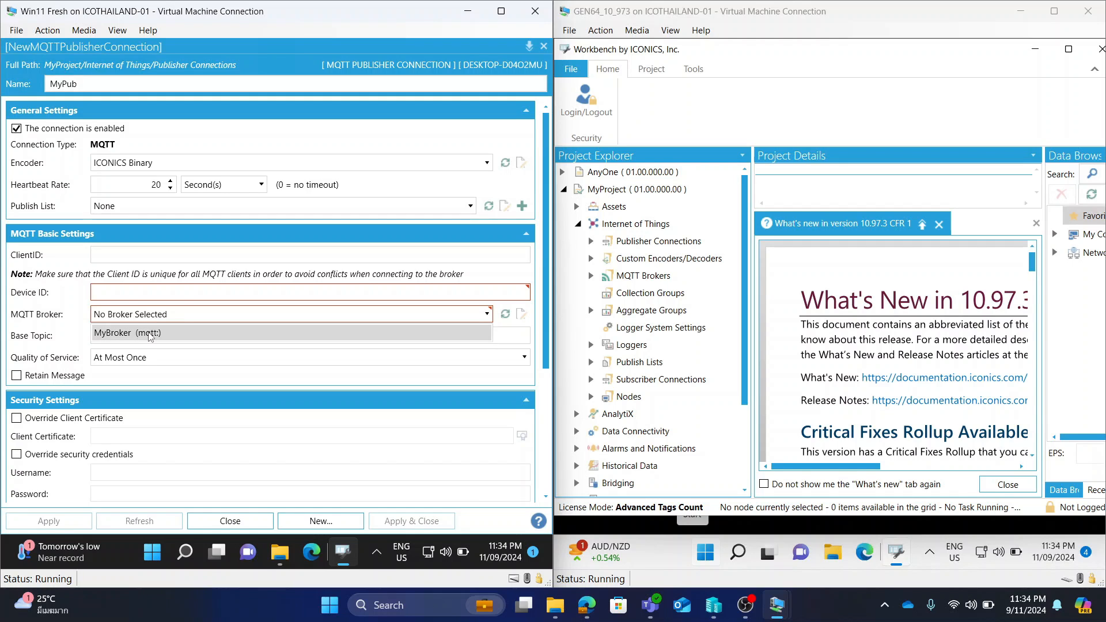
{"action": "left_click", "coordinate": [151, 334]}
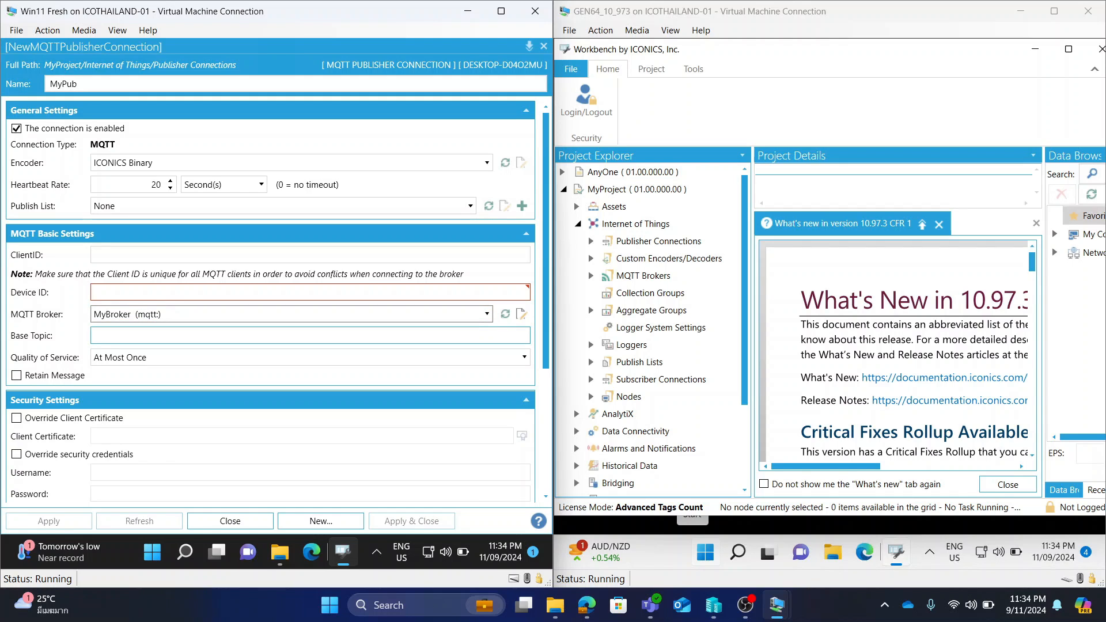
{"action": "left_click", "coordinate": [152, 335]}
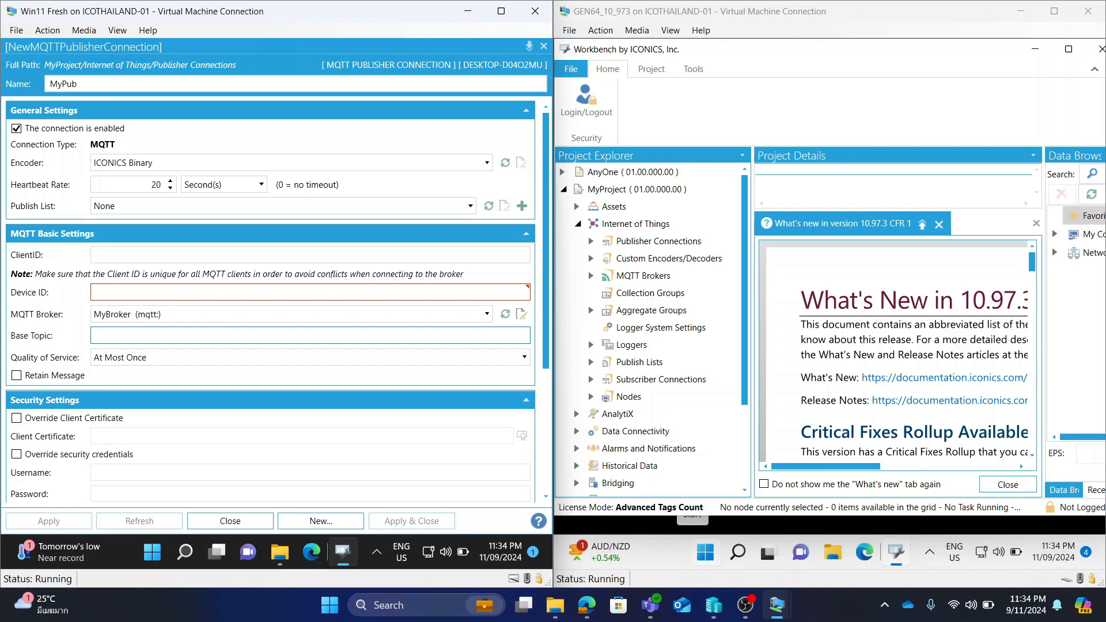
{"action": "type", "text": "TestTopic"}
{"action": "left_click", "coordinate": [16, 375]}
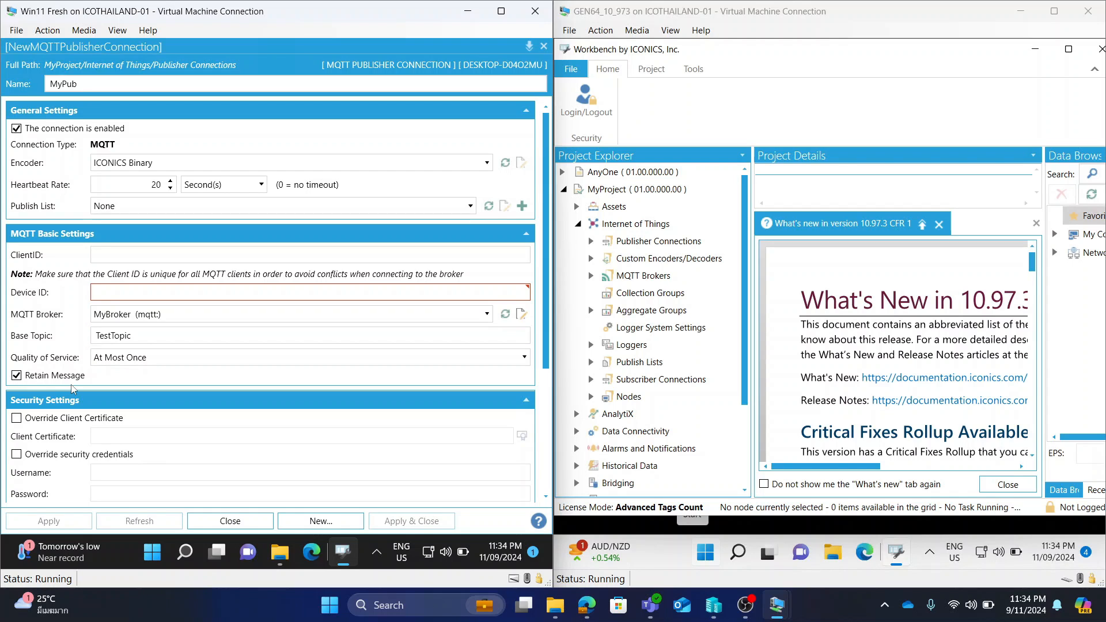
Set MyPub's device ID to MyPubDevice, assign Publish List 1, and apply the connection settings
{"action": "left_click", "coordinate": [128, 292]}
{"action": "type", "text": "M"}
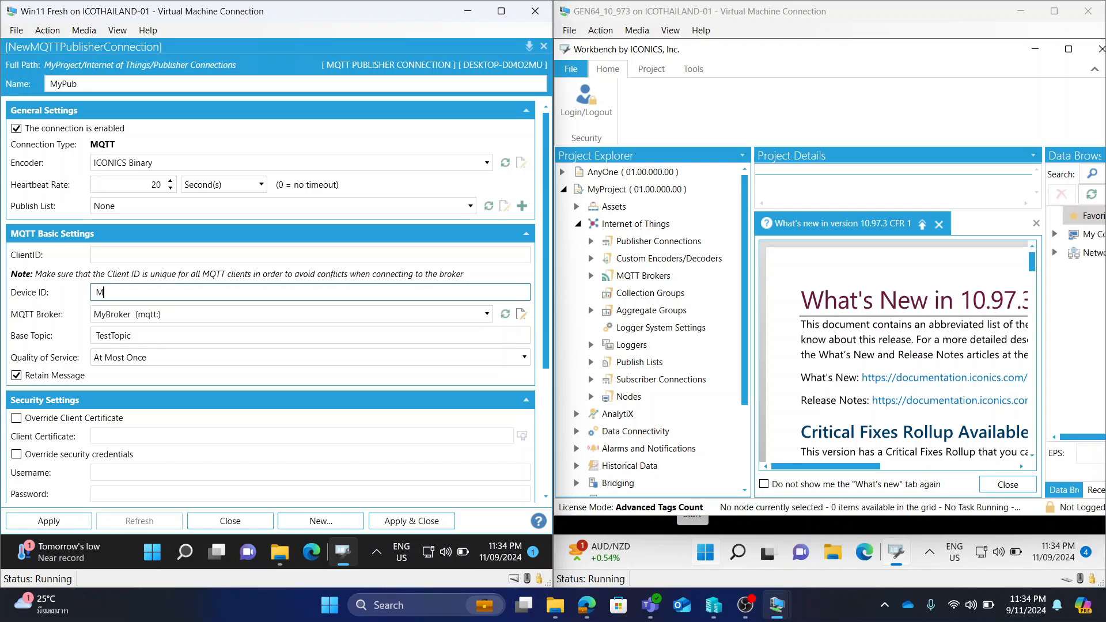
{"action": "type", "text": "yPub"}
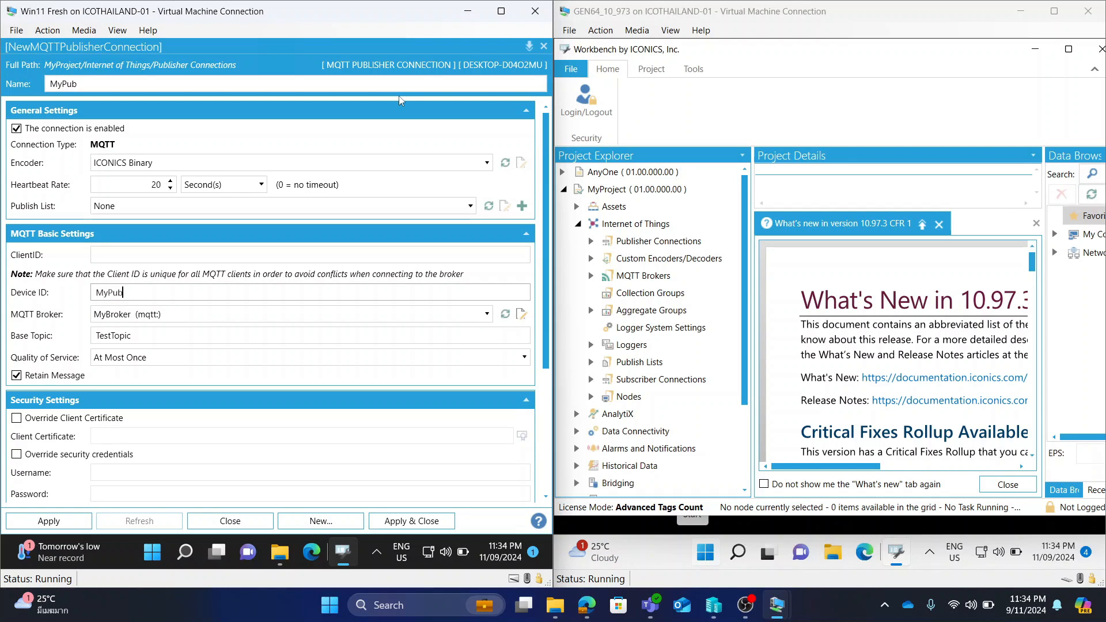
{"action": "type", "text": "Device"}
{"action": "left_click", "coordinate": [116, 209]}
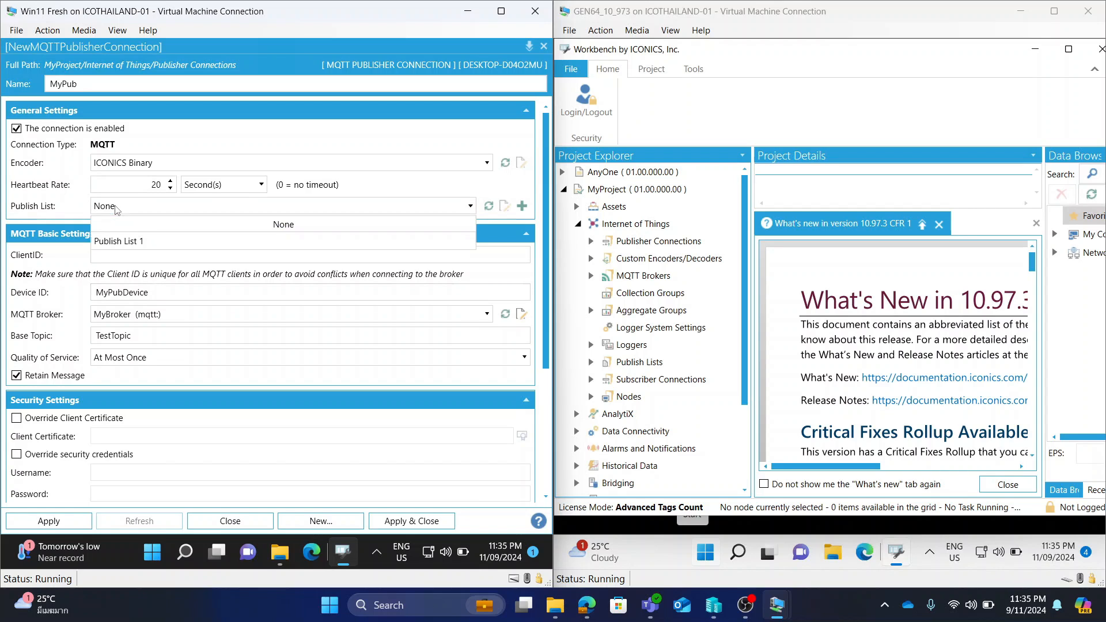
{"action": "left_click", "coordinate": [122, 243]}
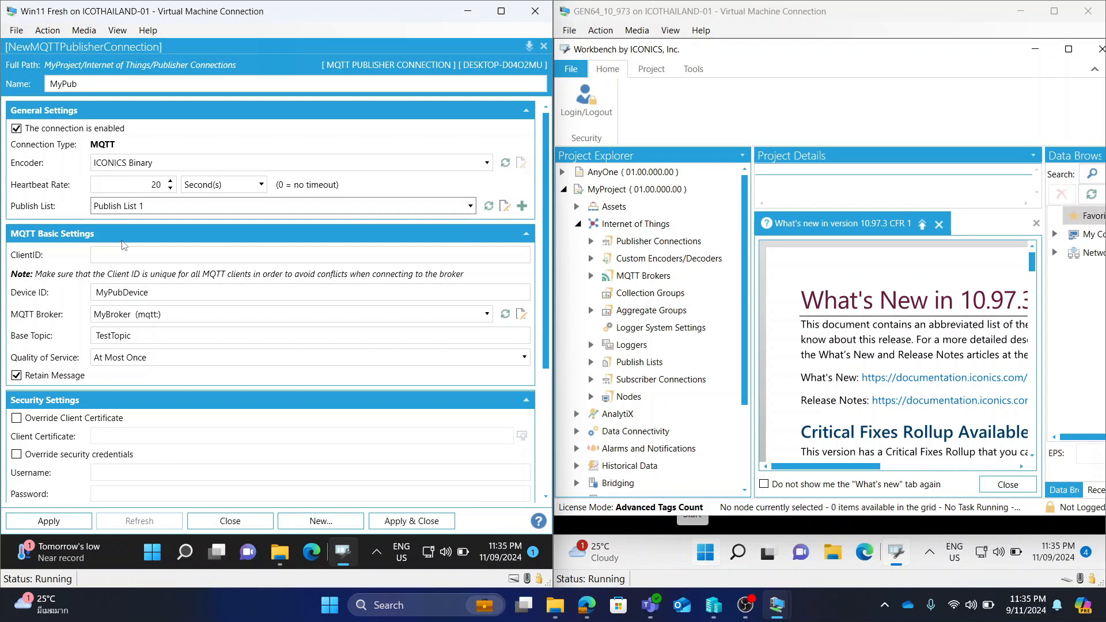
{"action": "left_click", "coordinate": [67, 519]}
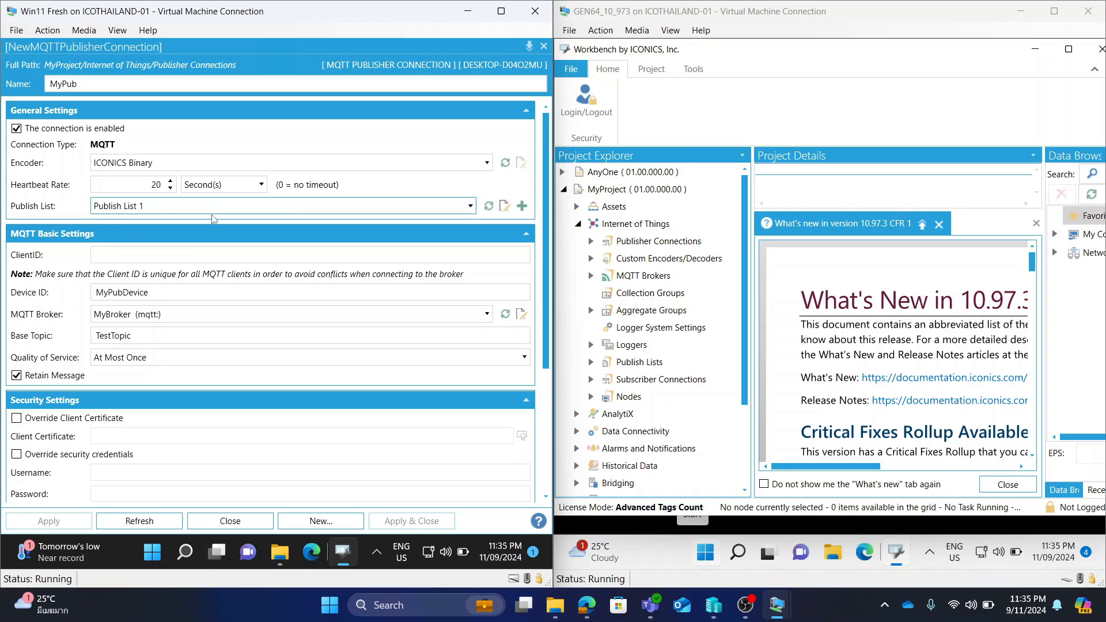
Open Publish List 1 from the connection and review its real-time points and its publish and refresh rate settings
{"action": "left_click", "coordinate": [505, 208]}
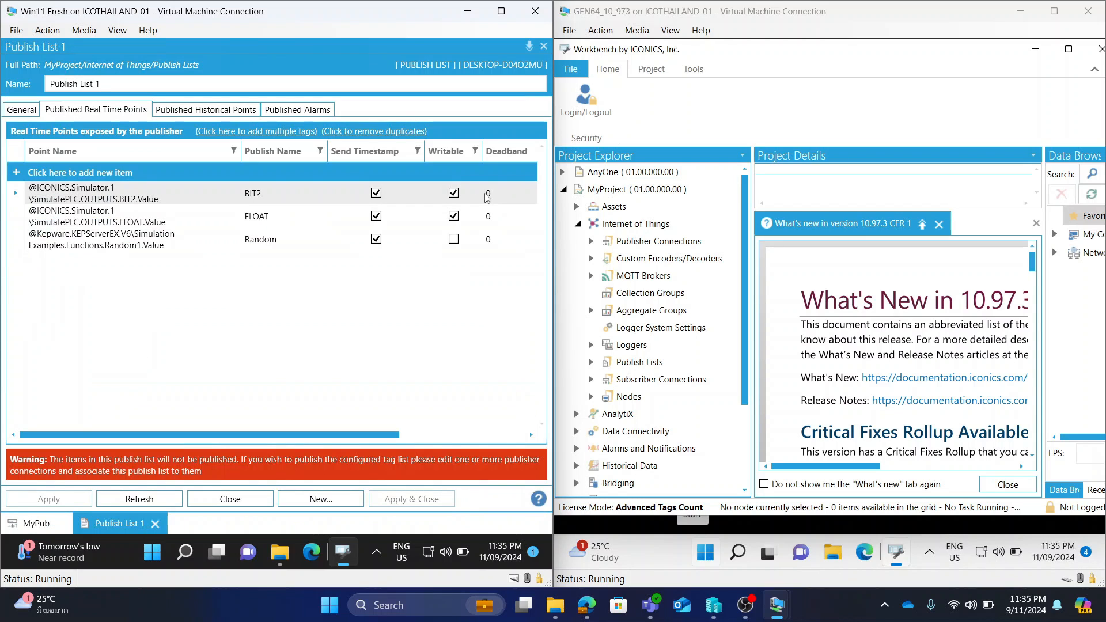
{"action": "left_click", "coordinate": [25, 110]}
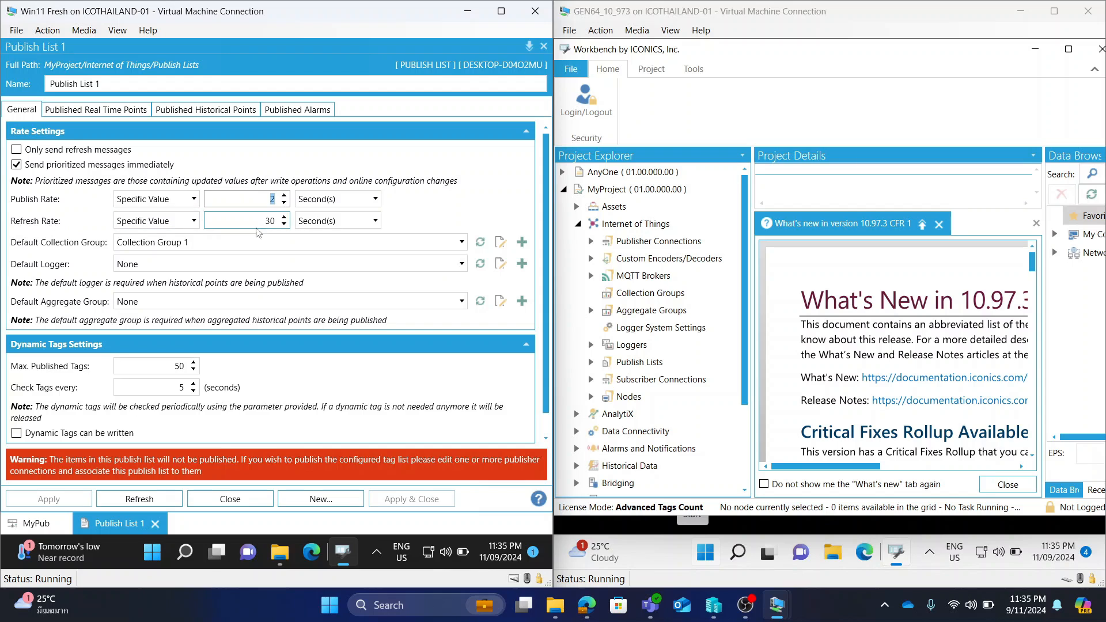
{"action": "left_click", "coordinate": [272, 225]}
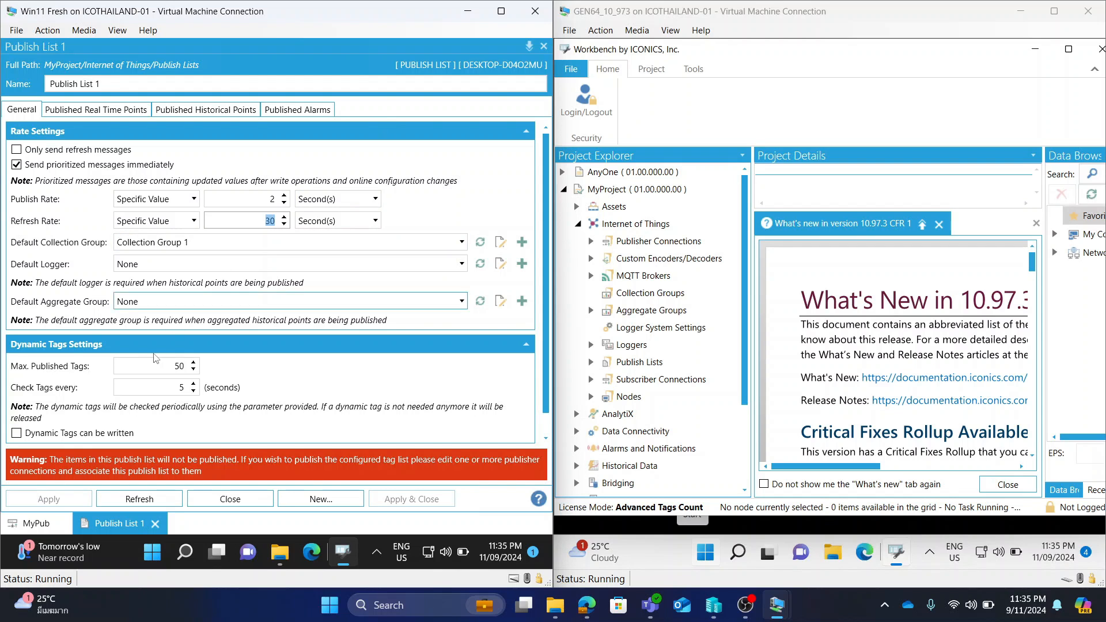
Redock the Publish List 1 editor and start the Publisher service
{"action": "left_click", "coordinate": [529, 47]}
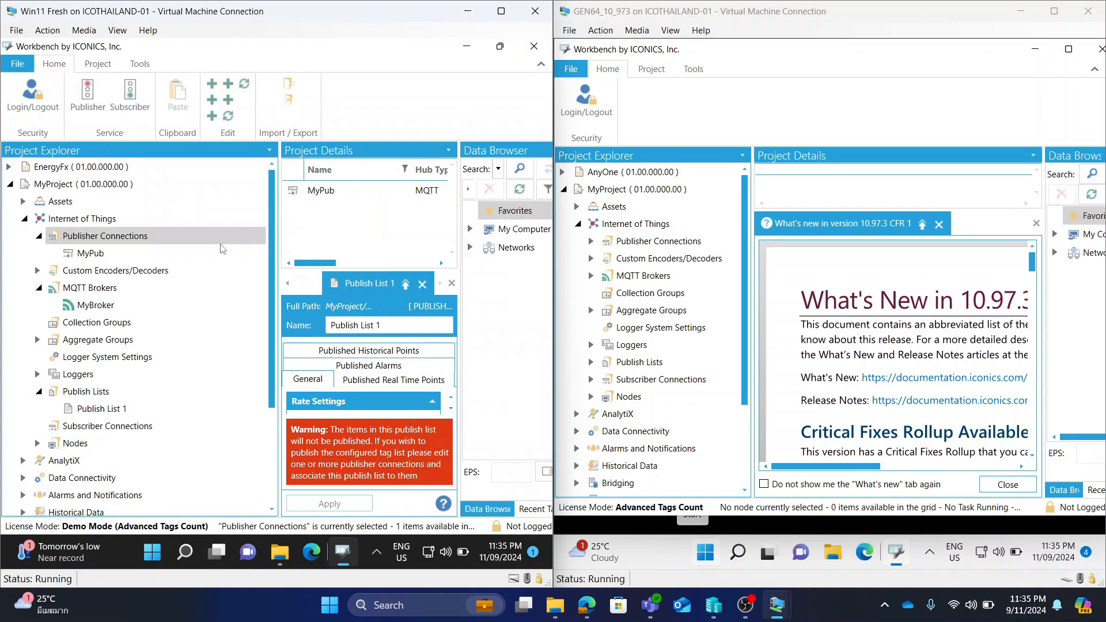
{"action": "left_click", "coordinate": [93, 107]}
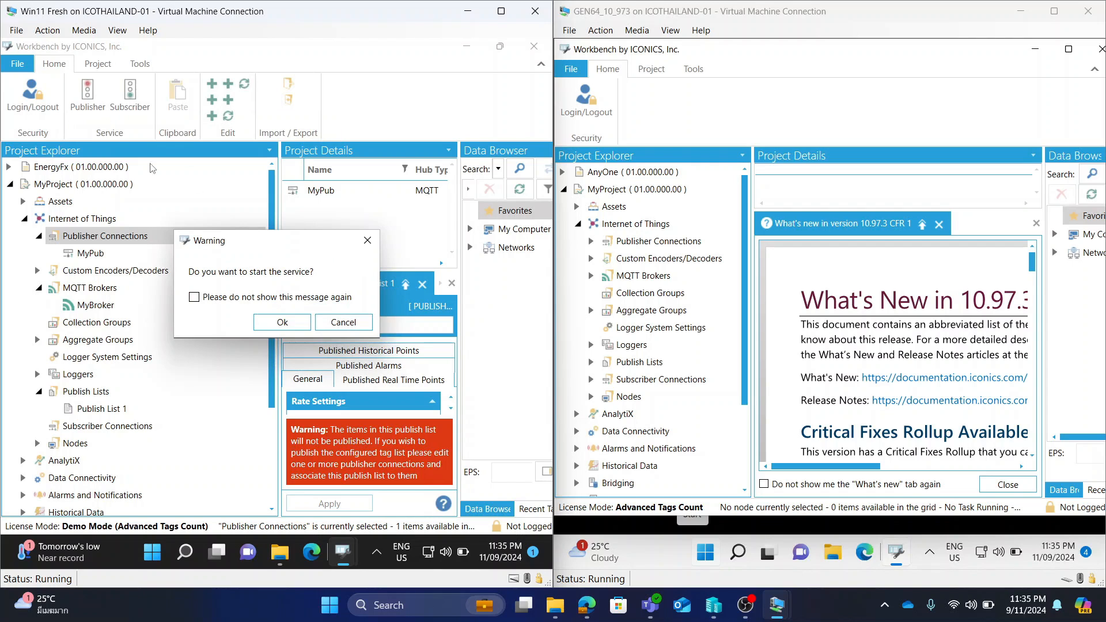
{"action": "left_click", "coordinate": [282, 322]}
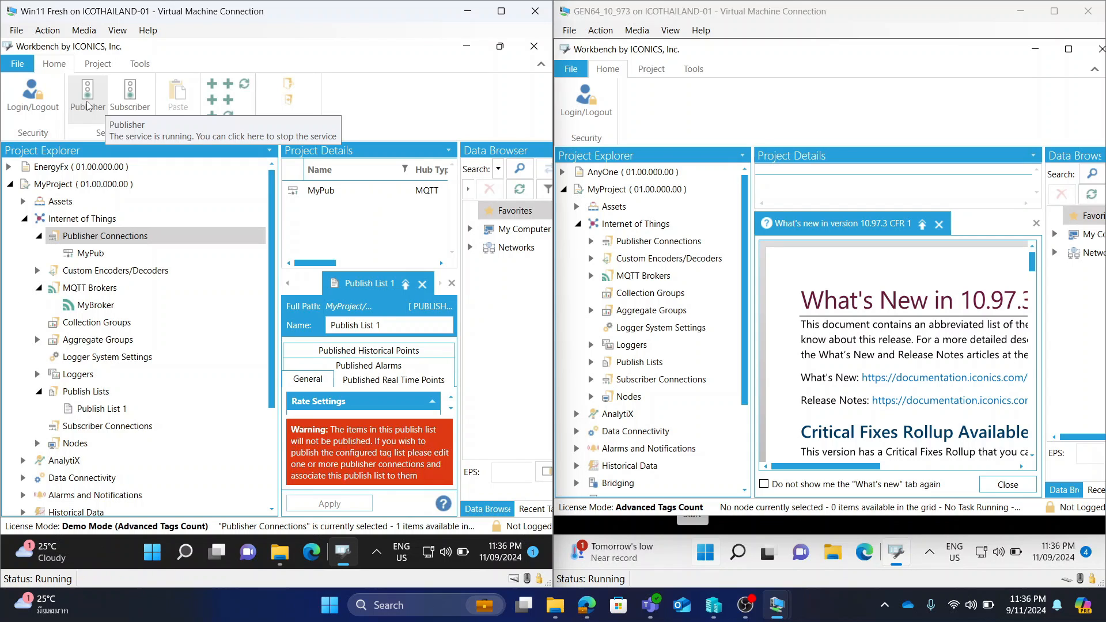
Switch to Workbench on the GEN64_10_973 subscriber machine and add an MQTT broker named MyBroker under Internet of Things
{"action": "left_click", "coordinate": [723, 103]}
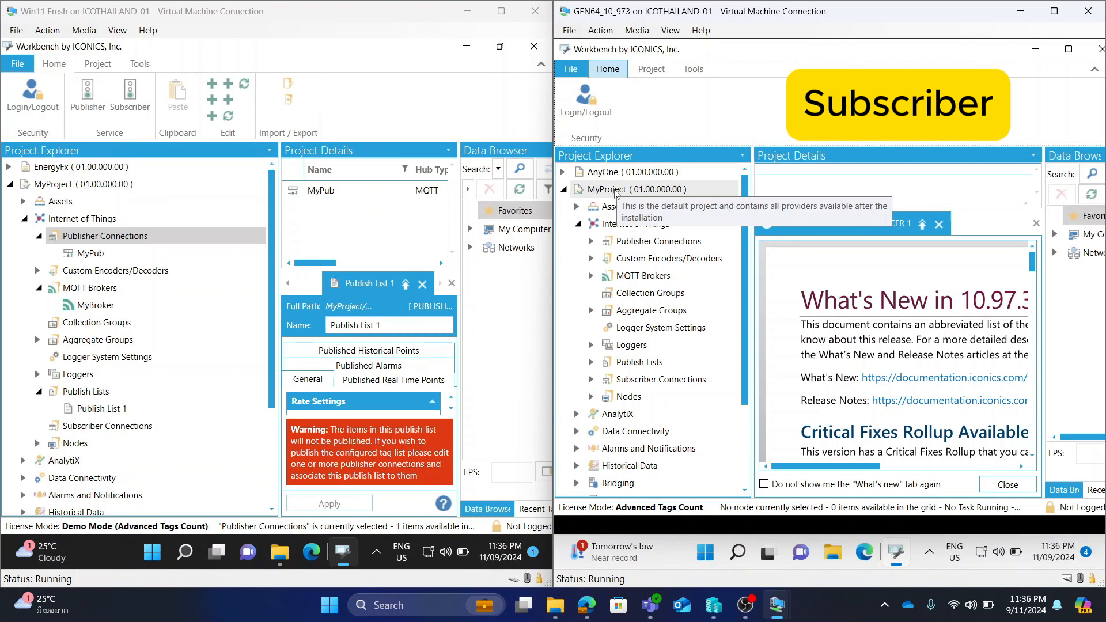
{"action": "left_click", "coordinate": [617, 225]}
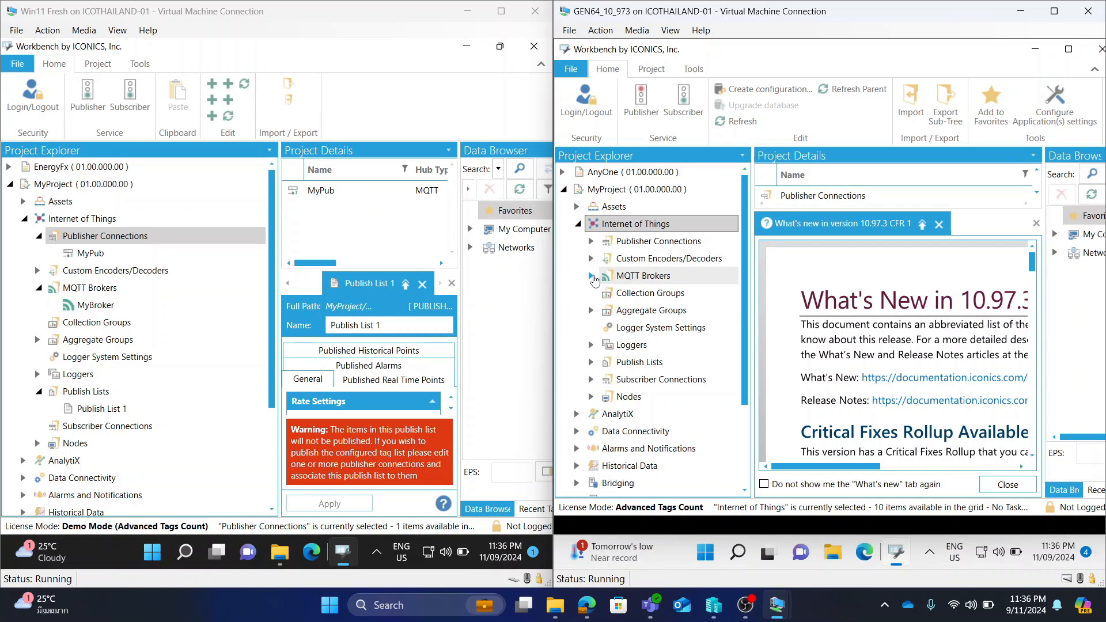
{"action": "right_click", "coordinate": [637, 279]}
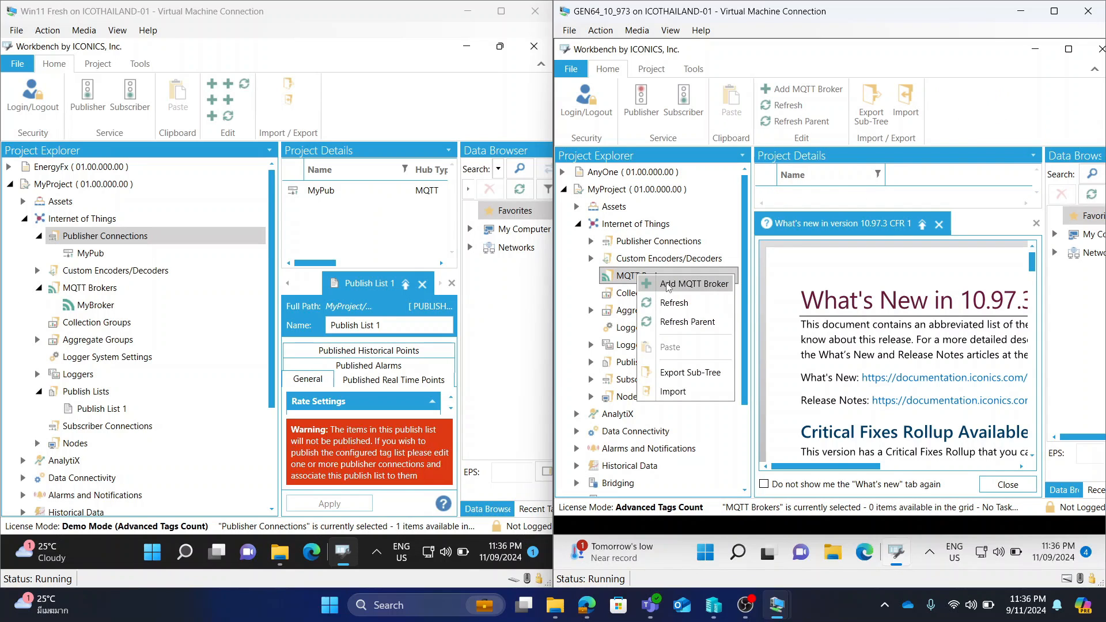
{"action": "left_click", "coordinate": [668, 285]}
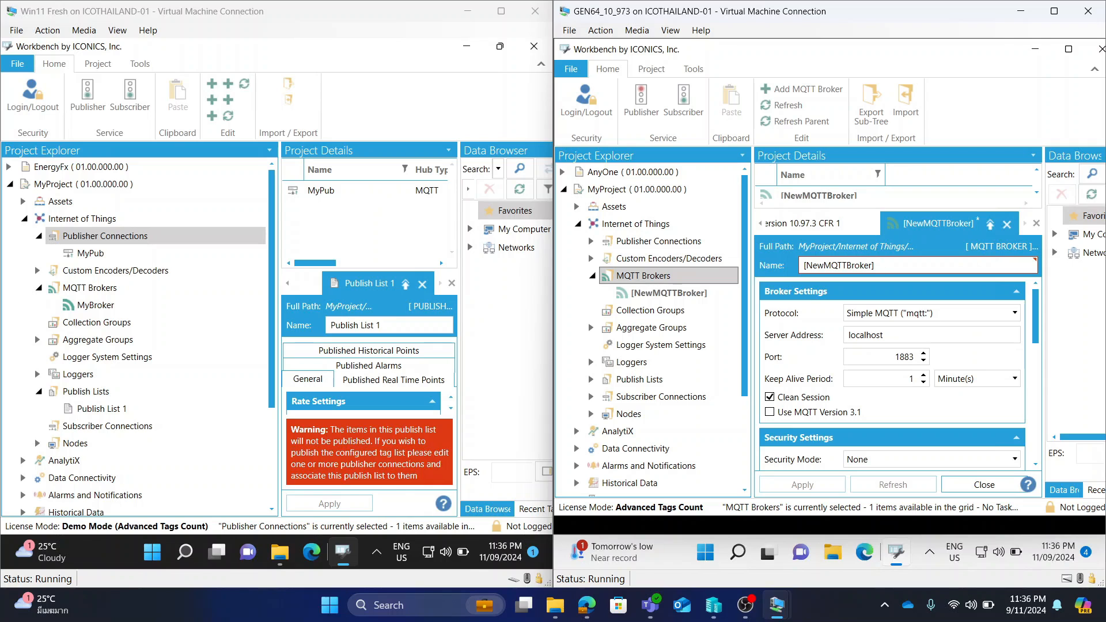
{"action": "left_click_drag", "start_coordinate": [885, 266], "coordinate": [759, 265]}
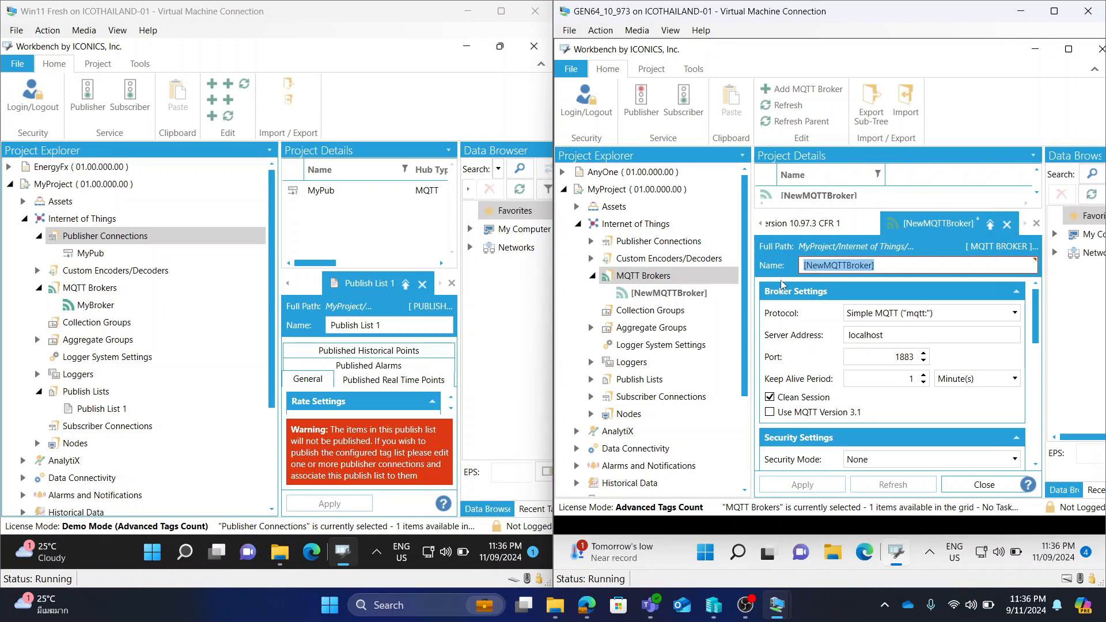
{"action": "type", "text": "My"}
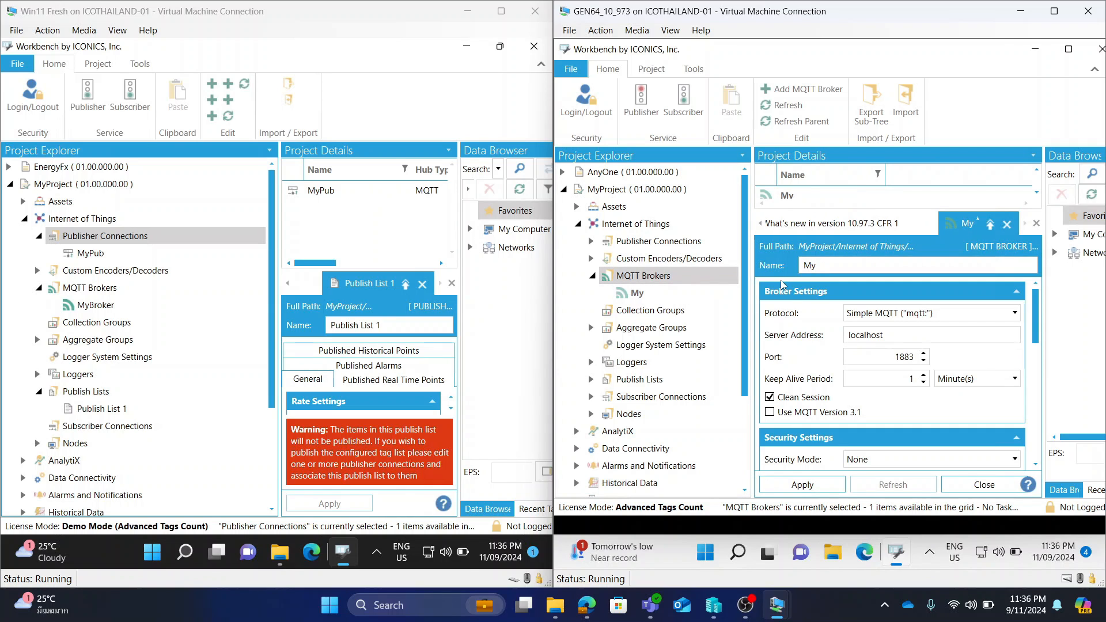
{"action": "type", "text": "Broker"}
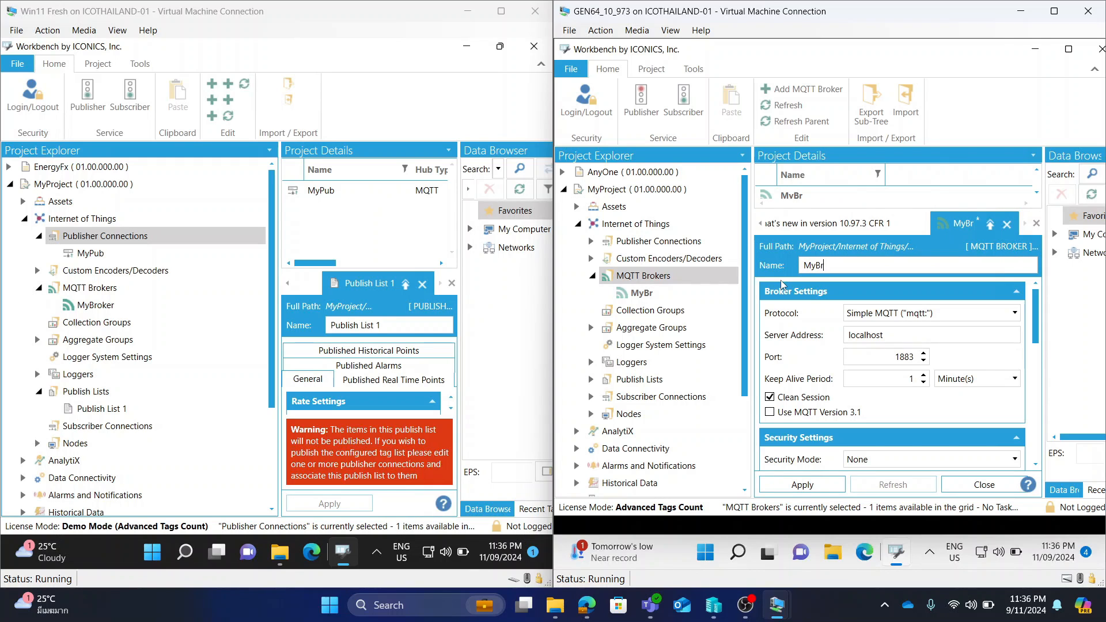
Set the subscriber-side MyBroker's server address to 192.168.1.18 and check its port setting
{"action": "key", "text": "Tab"}
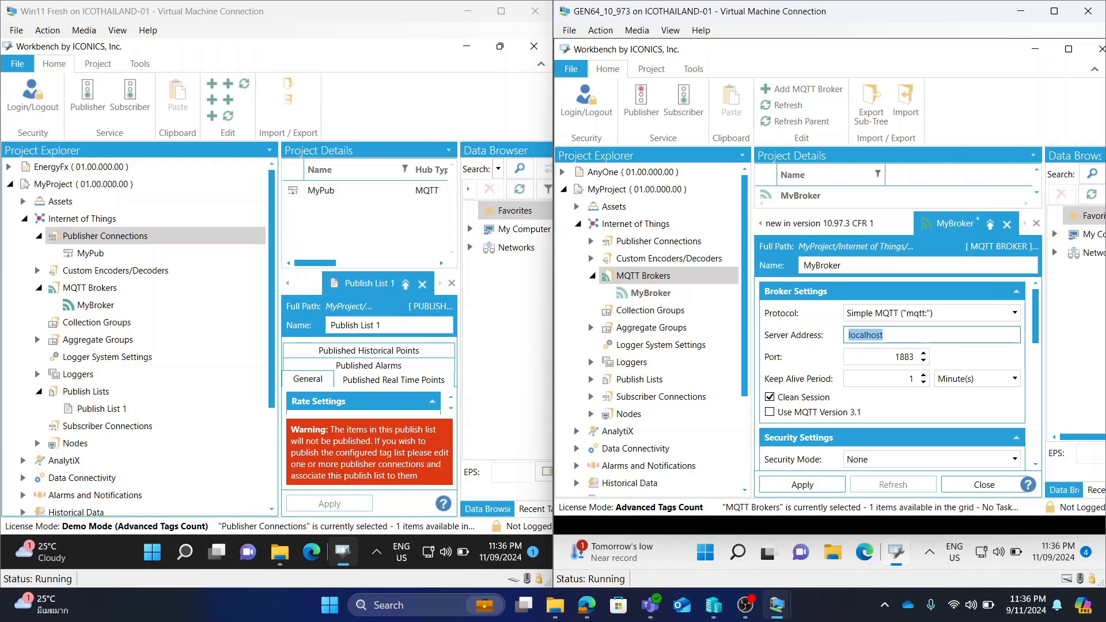
{"action": "type", "text": "192.168"}
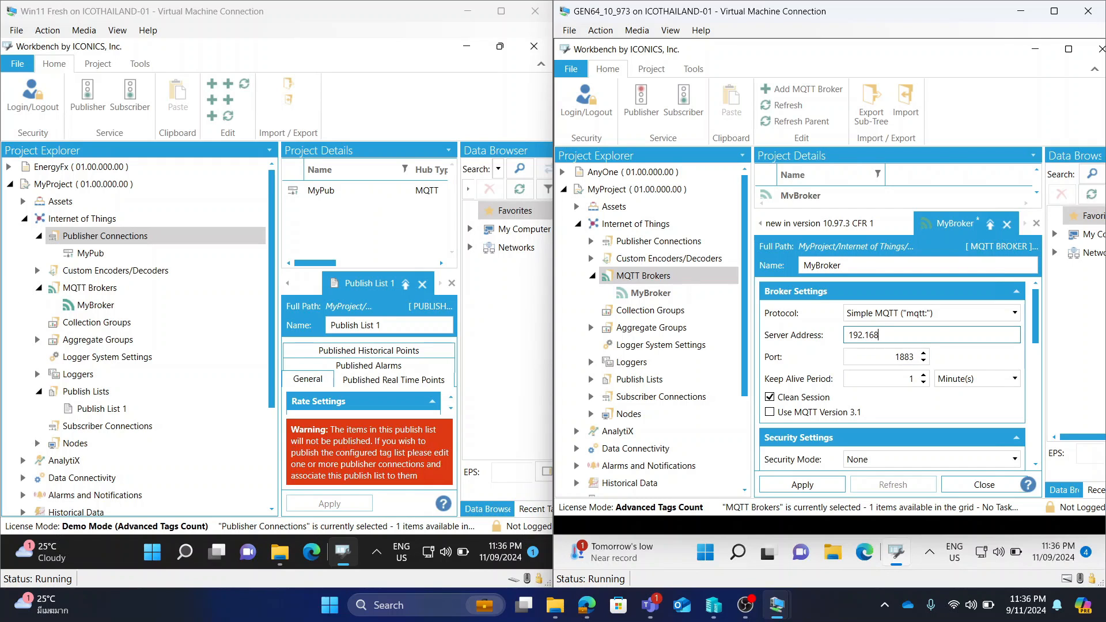
{"action": "type", "text": ".1.18"}
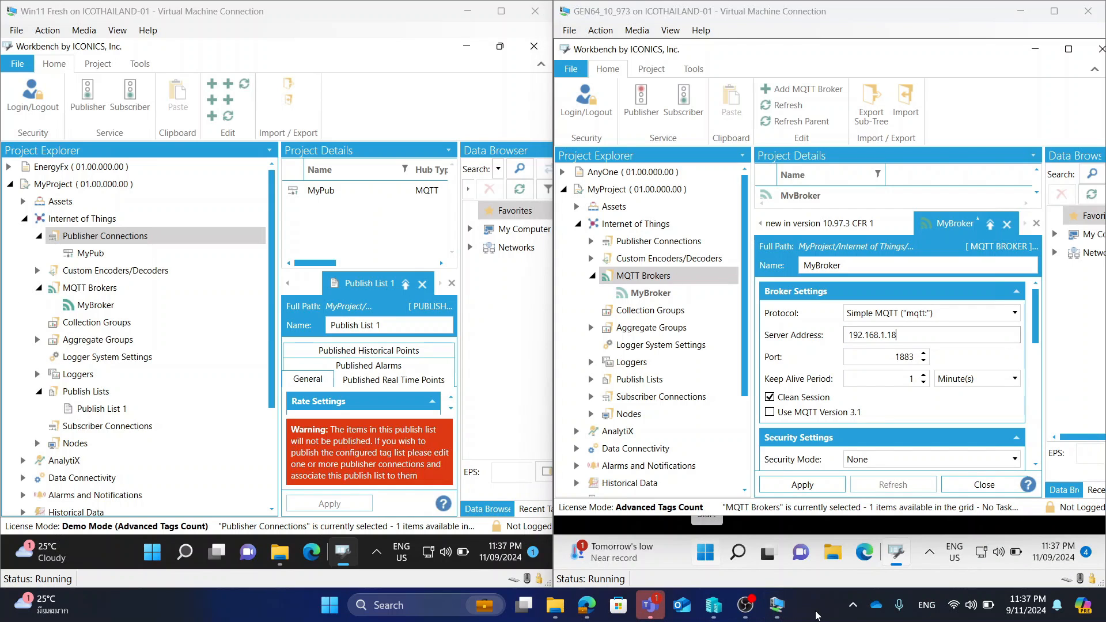
{"action": "double_click", "coordinate": [896, 360]}
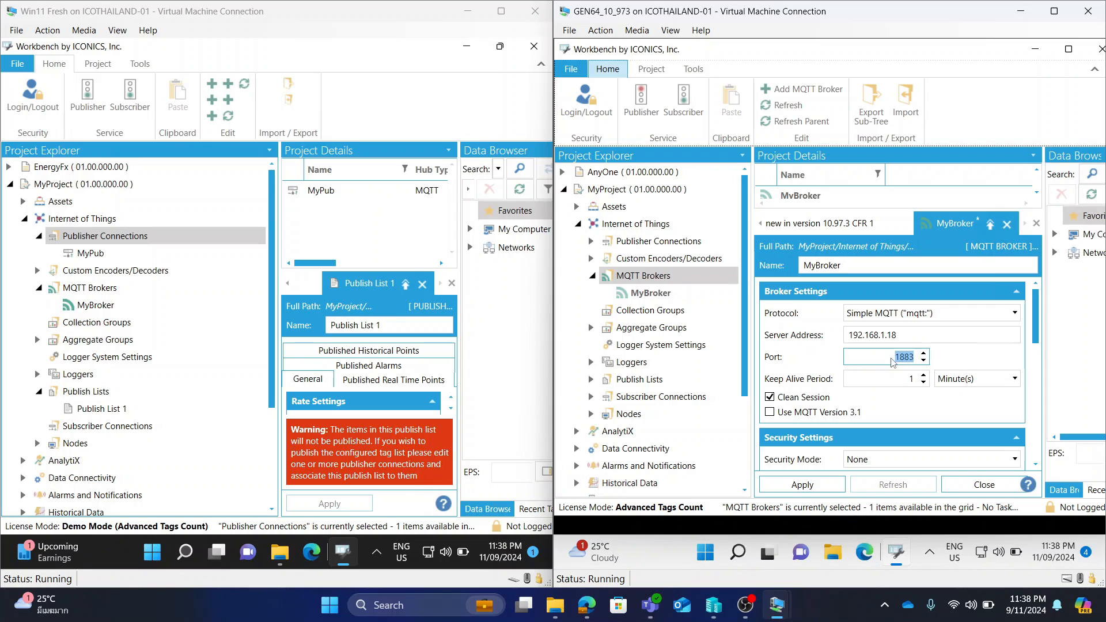
Use security credentials for the subscriber-side MyBroker with username scada and enter the broker password
{"action": "left_click_drag", "start_coordinate": [1035, 326], "coordinate": [1035, 373]}
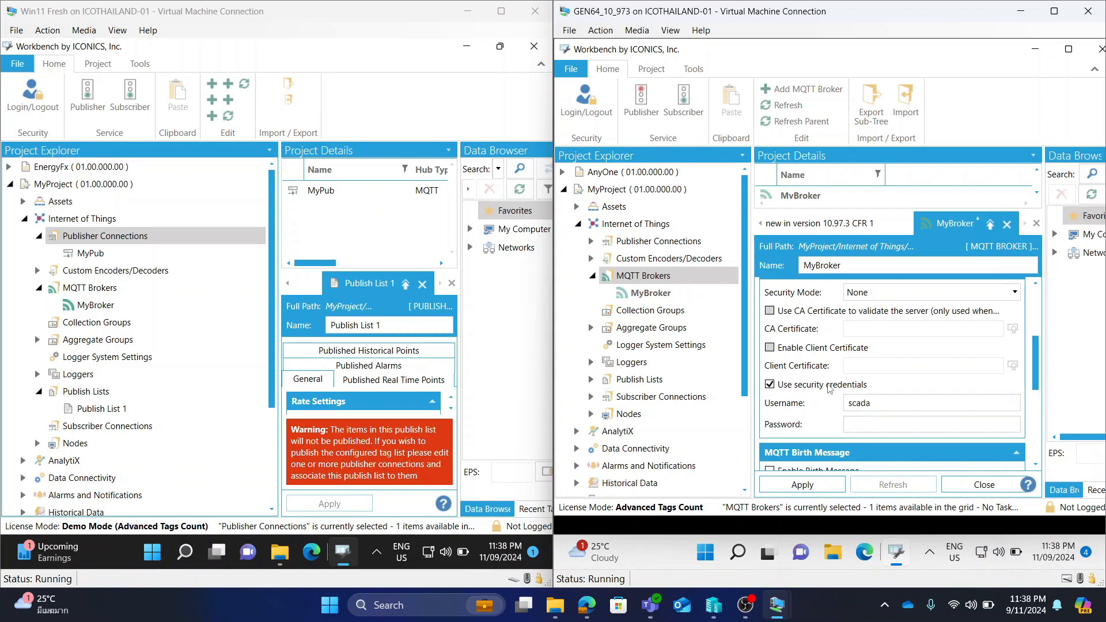
{"action": "left_click", "coordinate": [870, 405]}
{"action": "left_click", "coordinate": [849, 425]}
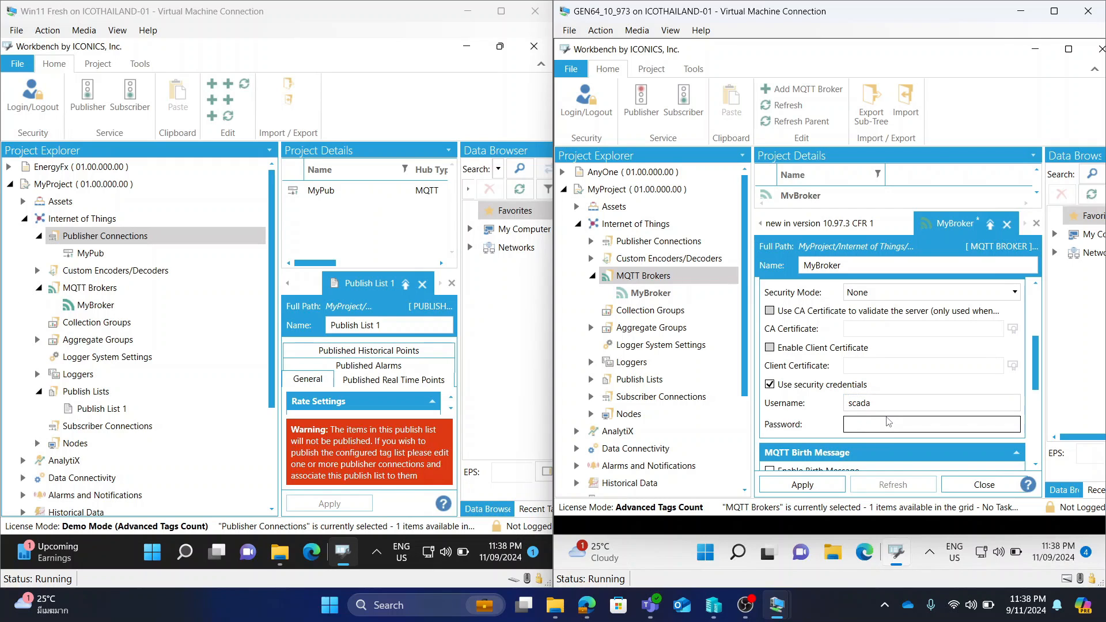
{"action": "type", "text": "•••••••"}
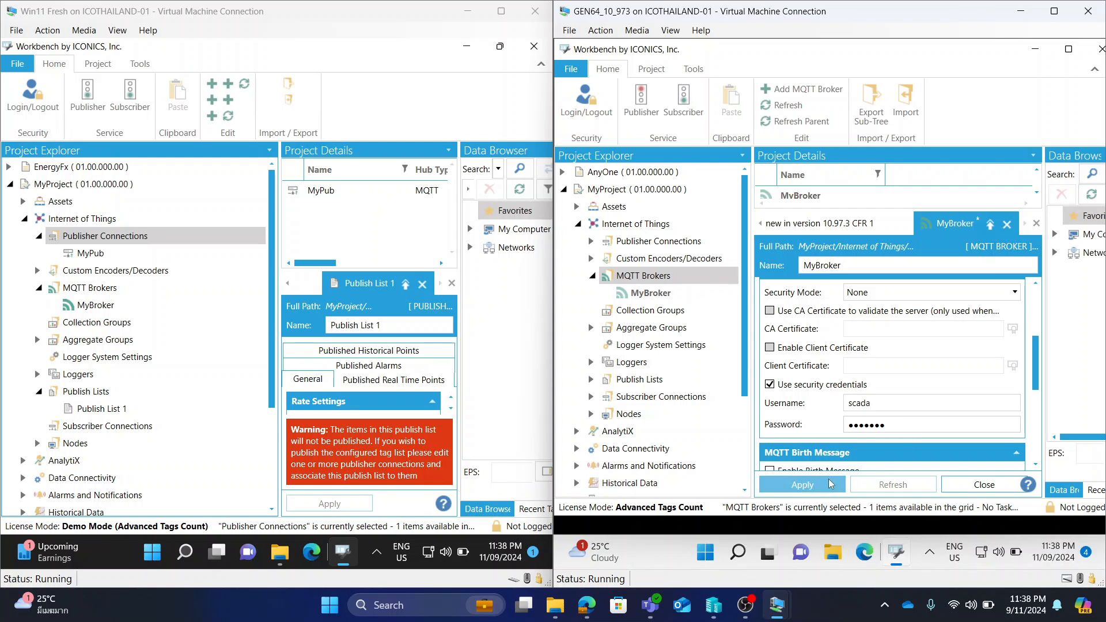
Apply the subscriber-side MyBroker settings and add an MQTT subscriber connection named MySub under Subscriber Connections, with its editor undocked
{"action": "left_click_drag", "start_coordinate": [1039, 353], "coordinate": [1048, 434]}
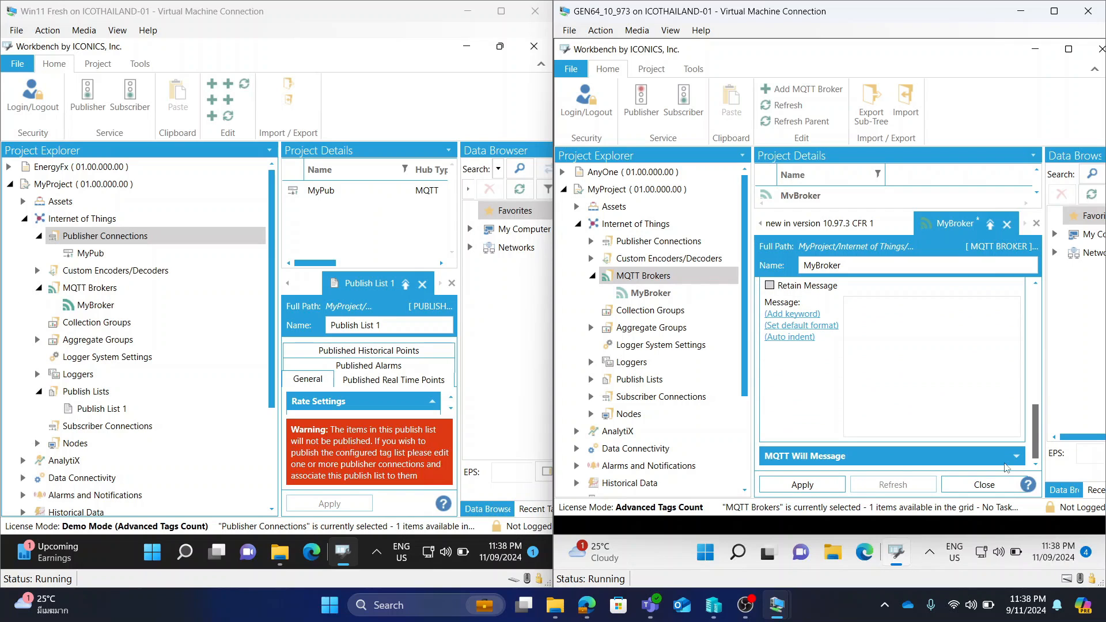
{"action": "left_click", "coordinate": [815, 489]}
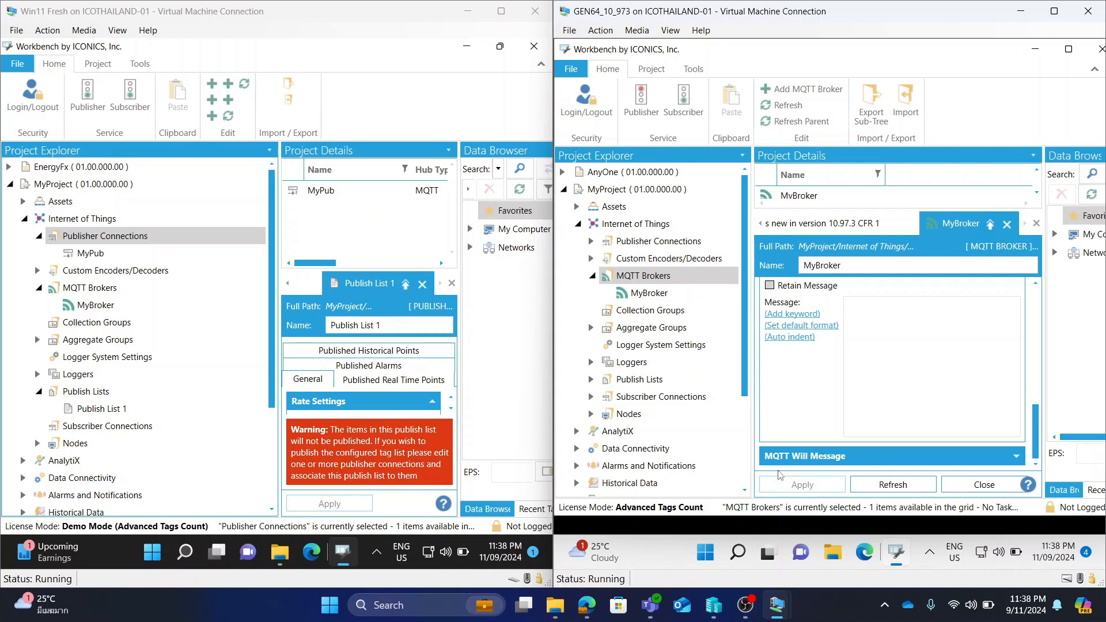
{"action": "left_click", "coordinate": [634, 398]}
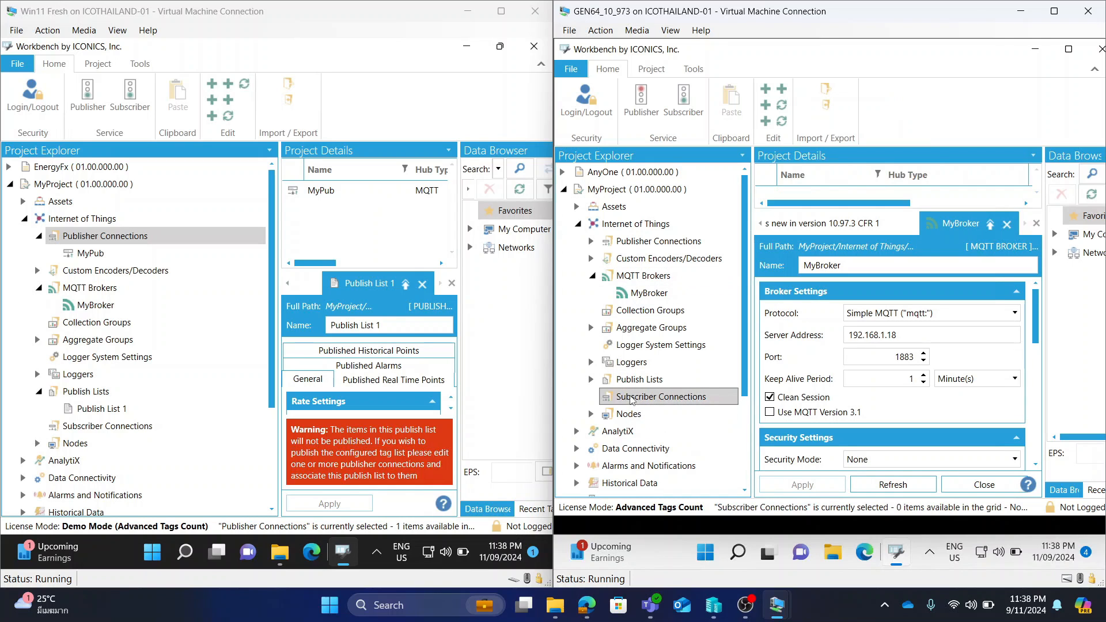
{"action": "right_click", "coordinate": [669, 398]}
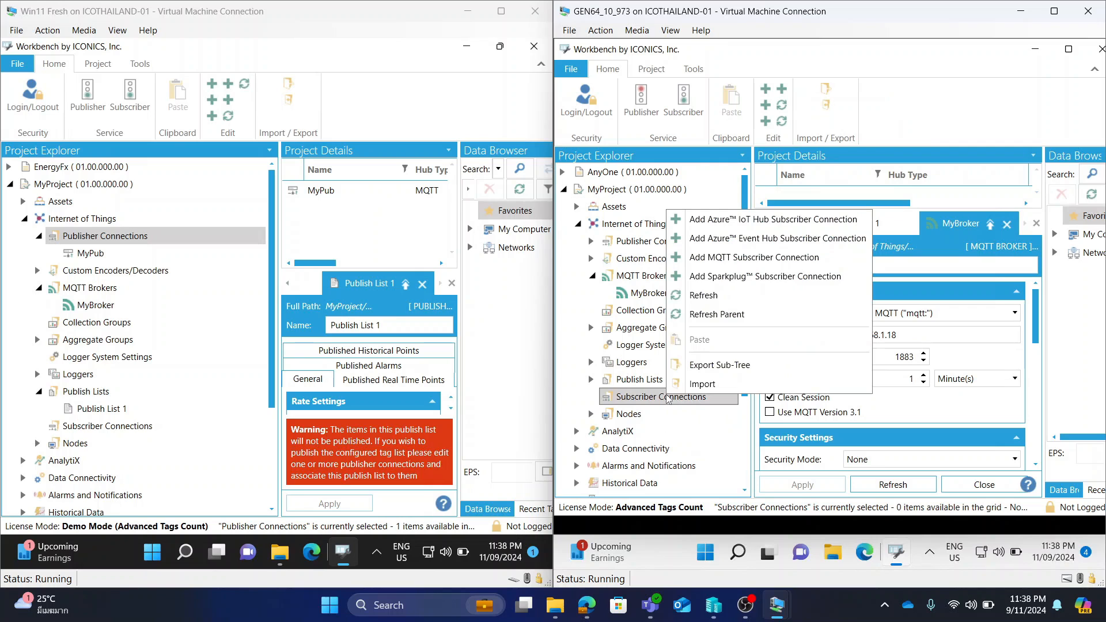
{"action": "left_click", "coordinate": [735, 258]}
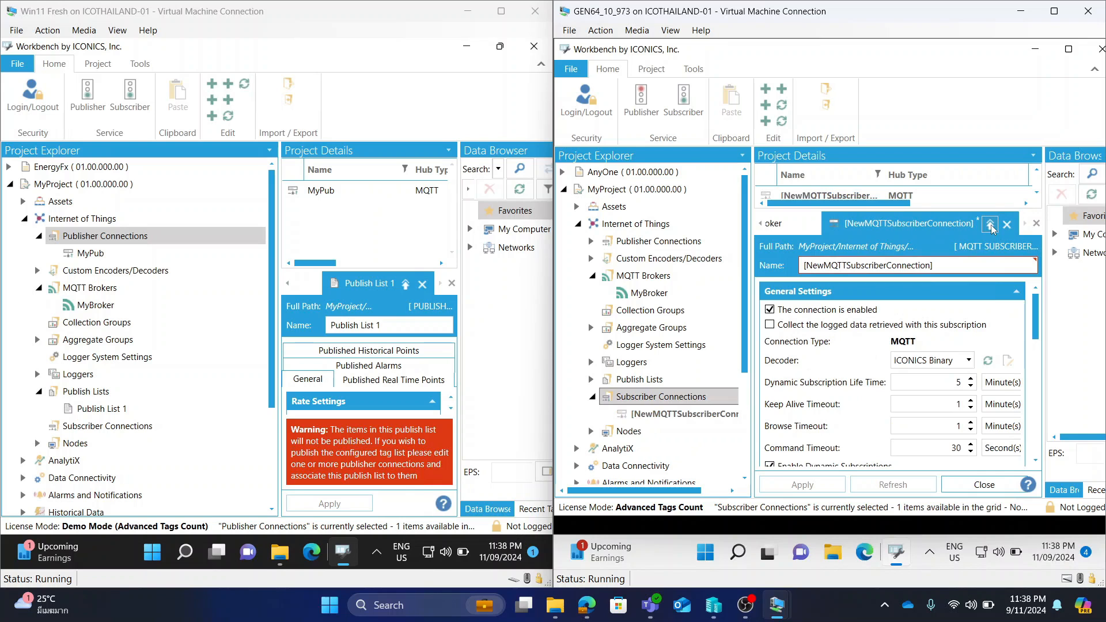
{"action": "double_click", "coordinate": [992, 227]}
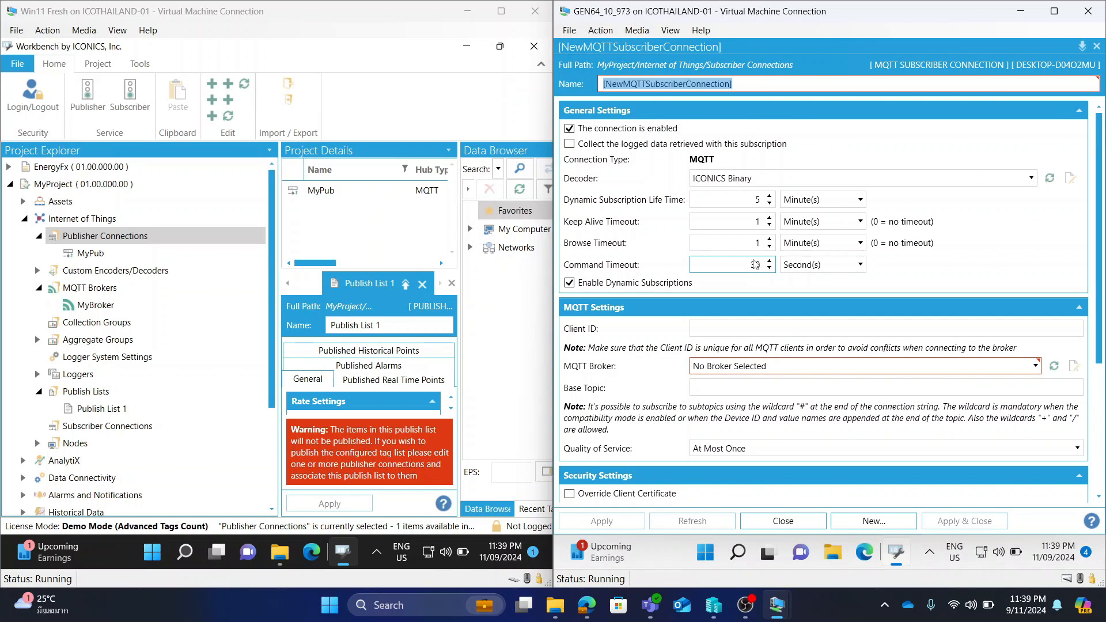
{"action": "type", "text": "MyS"}
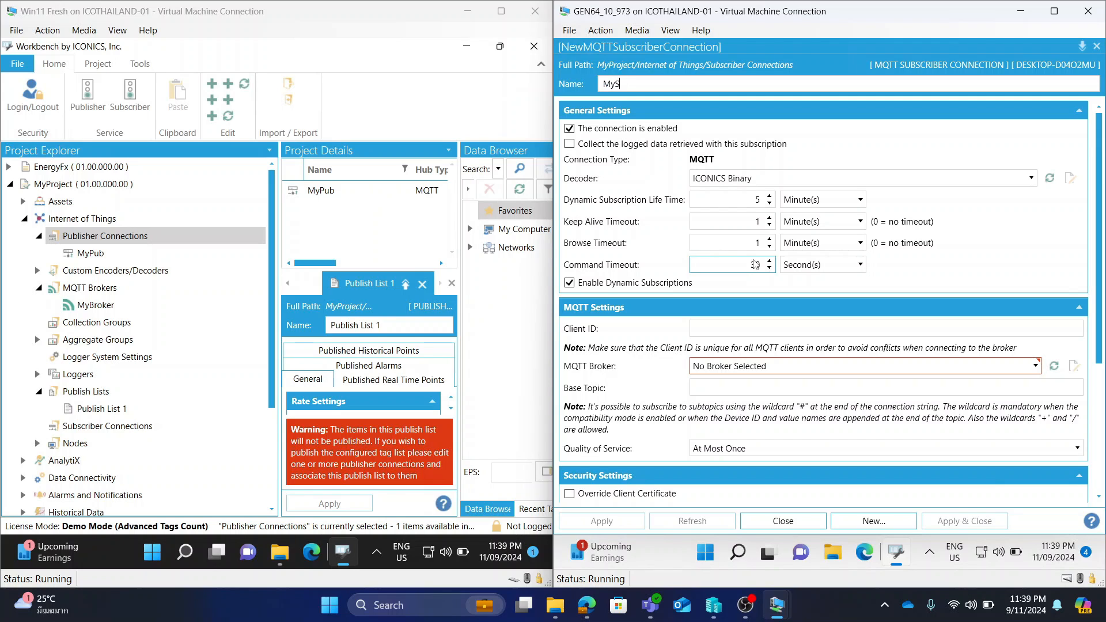
{"action": "type", "text": "ub"}
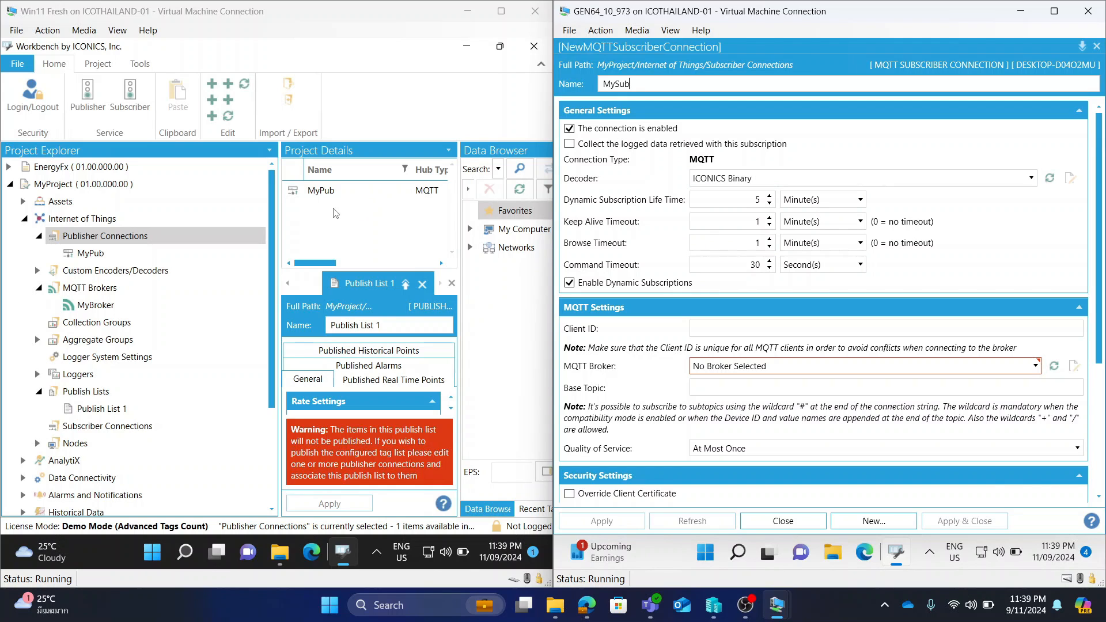
Open the MyPub publisher connection on the Win11 Fresh machine in an undocked editor and set its encoder to ICONICS JSON
{"action": "left_click", "coordinate": [93, 262]}
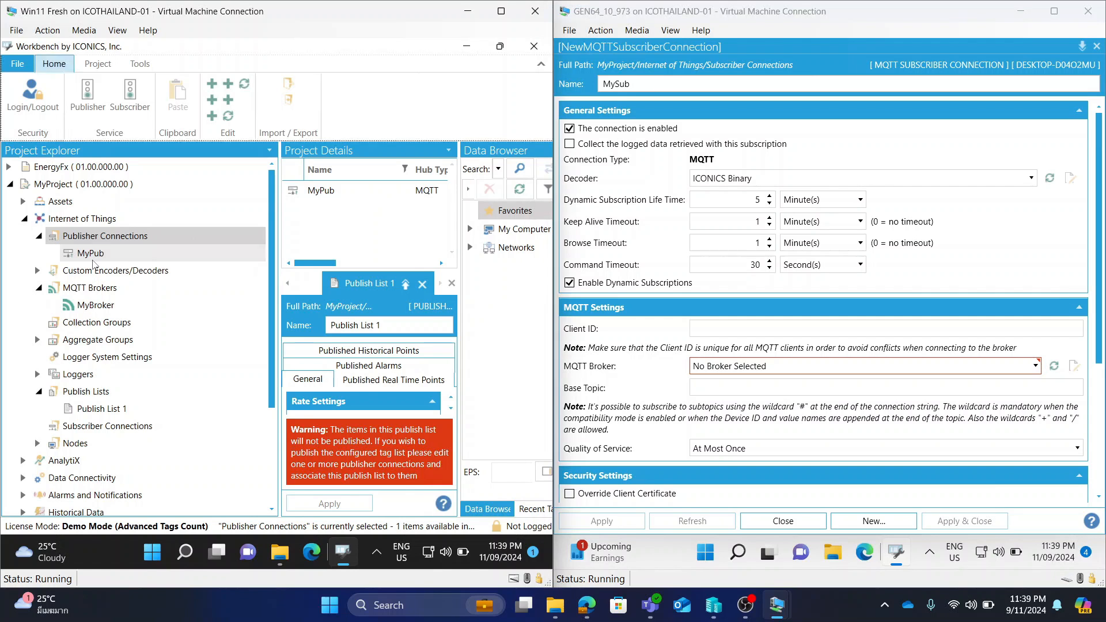
{"action": "left_click", "coordinate": [93, 263]}
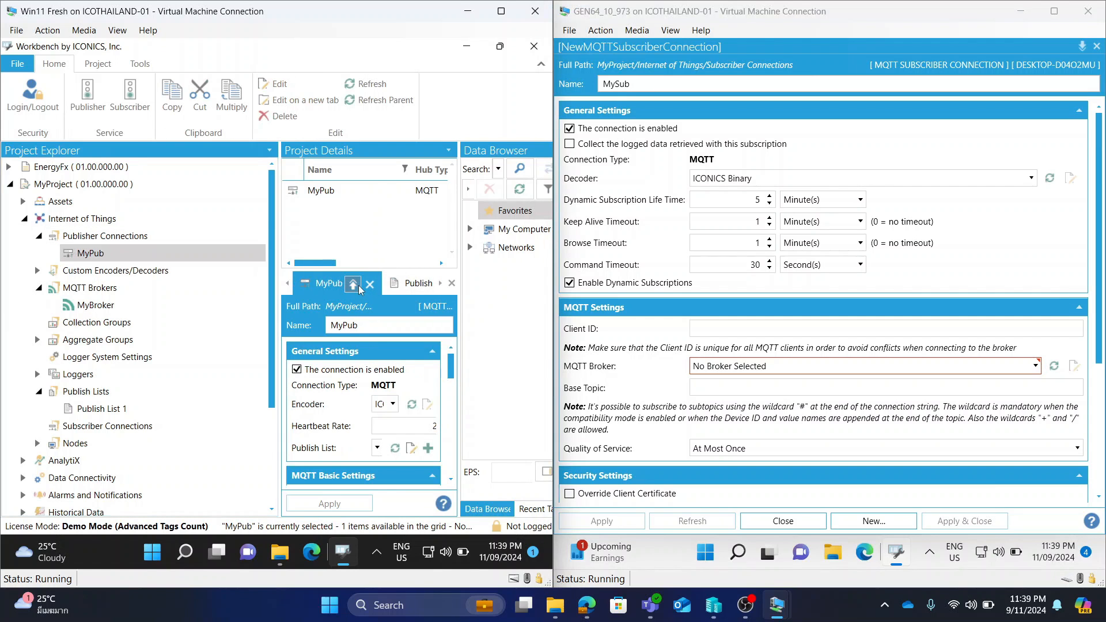
{"action": "left_click", "coordinate": [356, 285]}
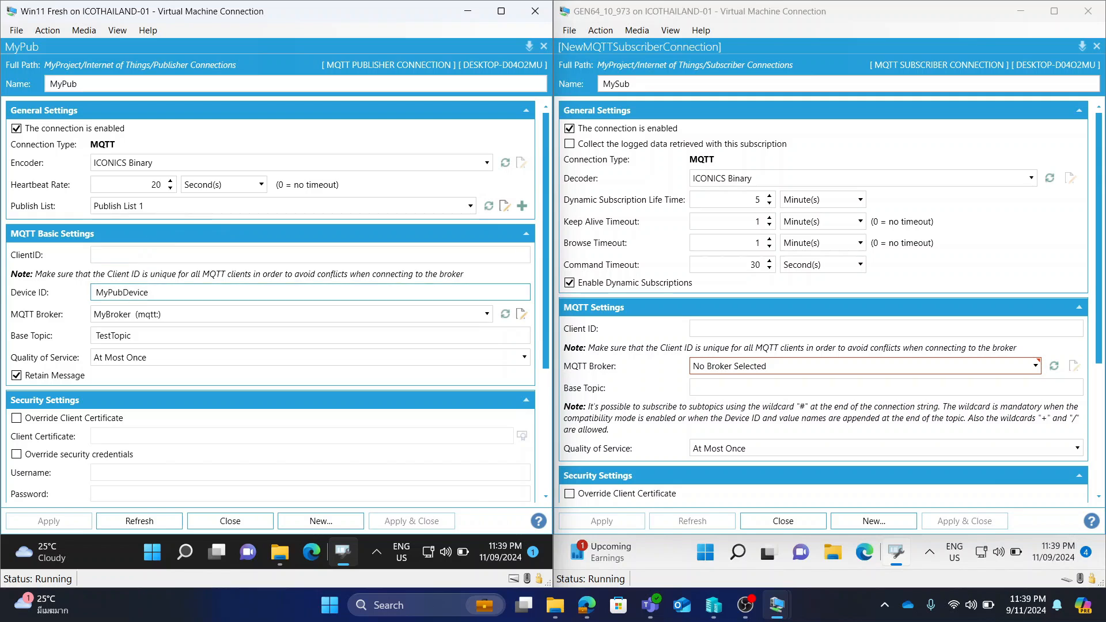
{"action": "left_click", "coordinate": [192, 169]}
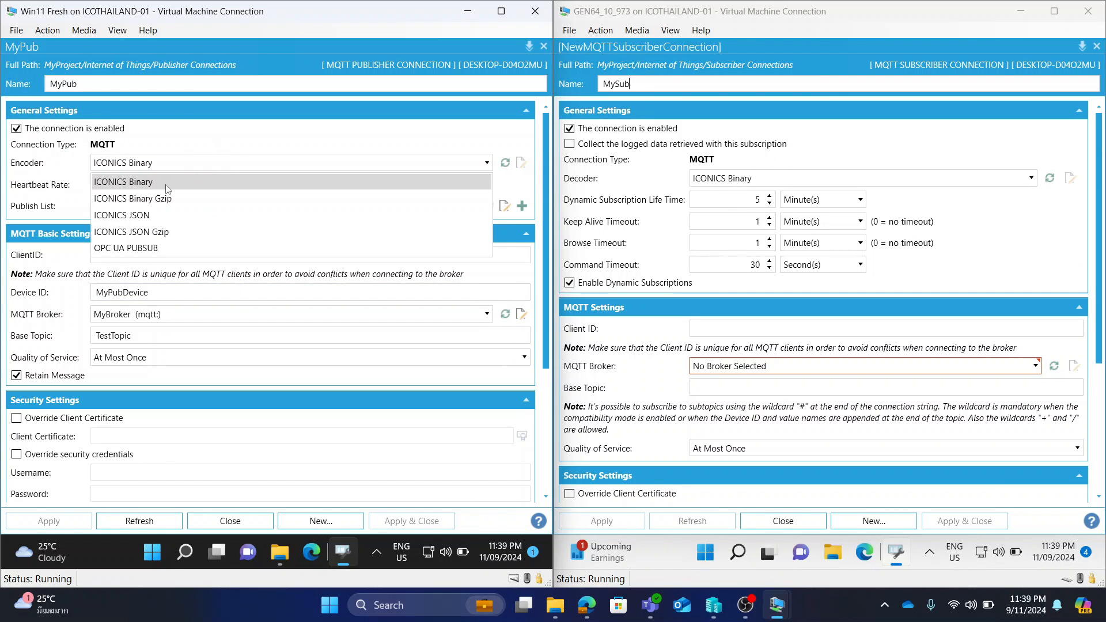
{"action": "left_click", "coordinate": [121, 215]}
Set MySub's decoder to ICONICS JSON and its MQTT broker to MyBroker on the subscriber machine
{"action": "left_click", "coordinate": [719, 367]}
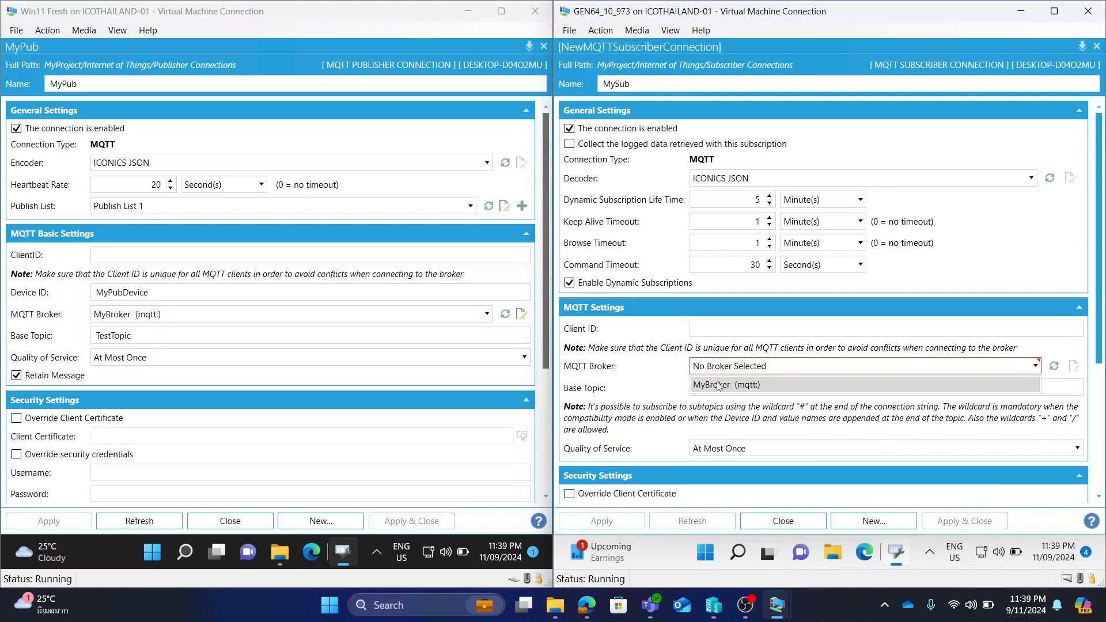
{"action": "left_click", "coordinate": [725, 385]}
{"action": "left_click", "coordinate": [725, 388]}
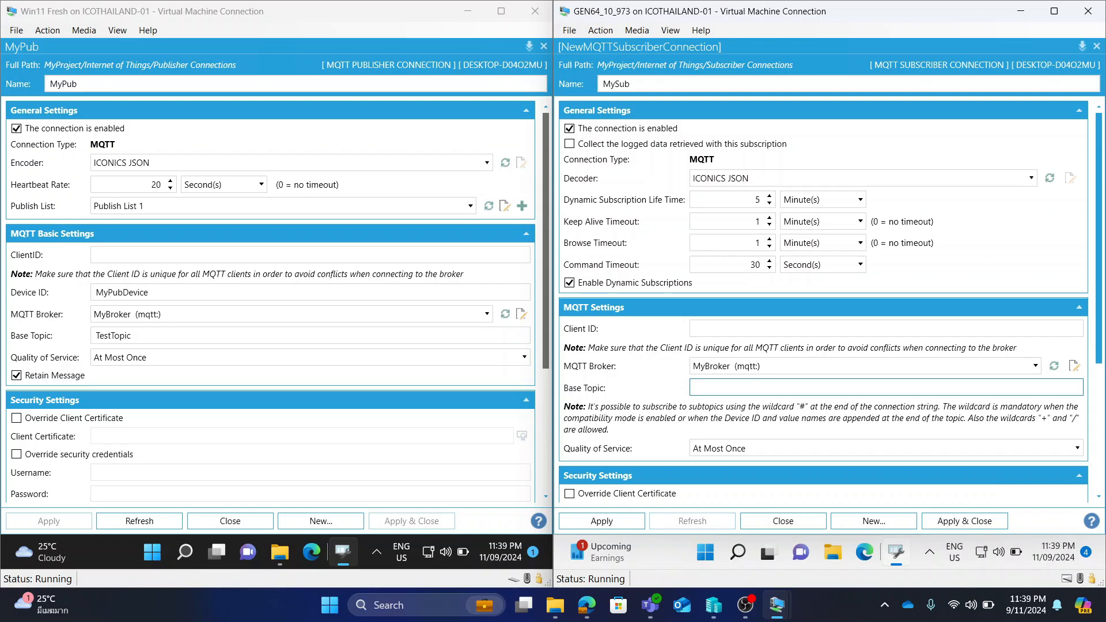
Copy MyPub's base topic into MySub, extend it to TestTopic/#, and apply the subscriber connection
{"action": "left_click", "coordinate": [366, 246]}
{"action": "left_click_drag", "start_coordinate": [132, 335], "coordinate": [91, 334]}
{"action": "right_click", "coordinate": [110, 335]}
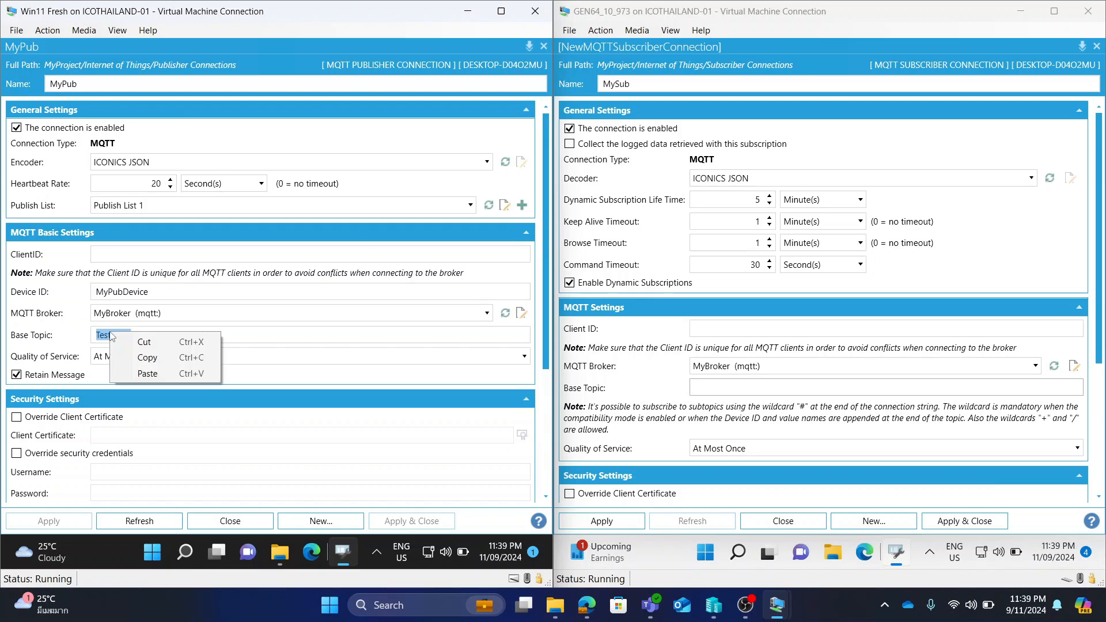
{"action": "left_click", "coordinate": [150, 358]}
{"action": "left_click", "coordinate": [708, 388]}
{"action": "right_click", "coordinate": [710, 391]}
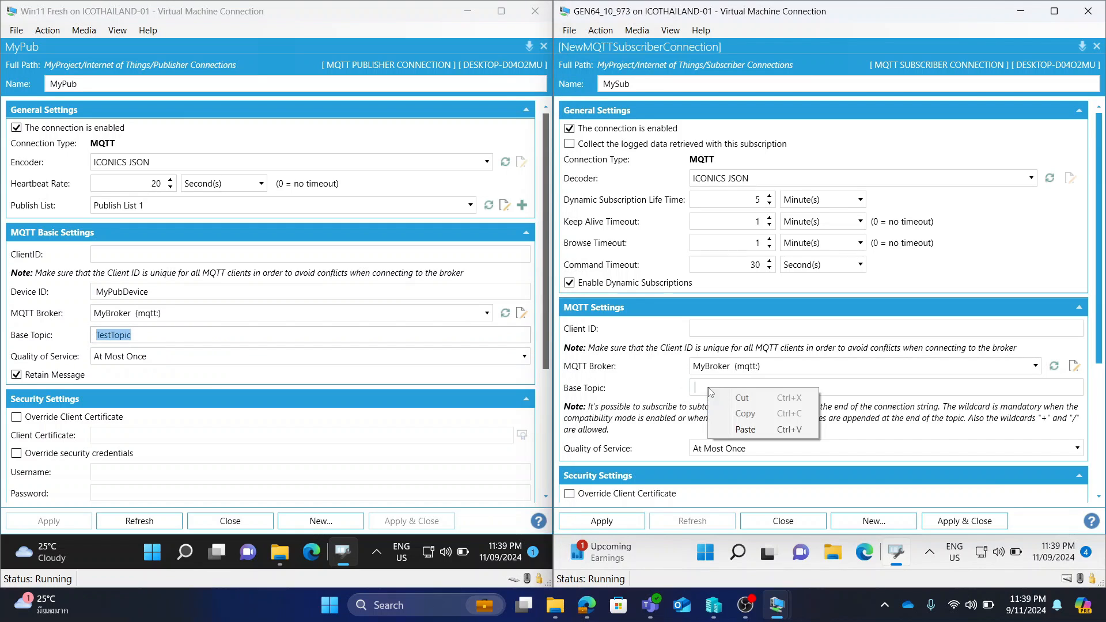
{"action": "left_click", "coordinate": [744, 429]}
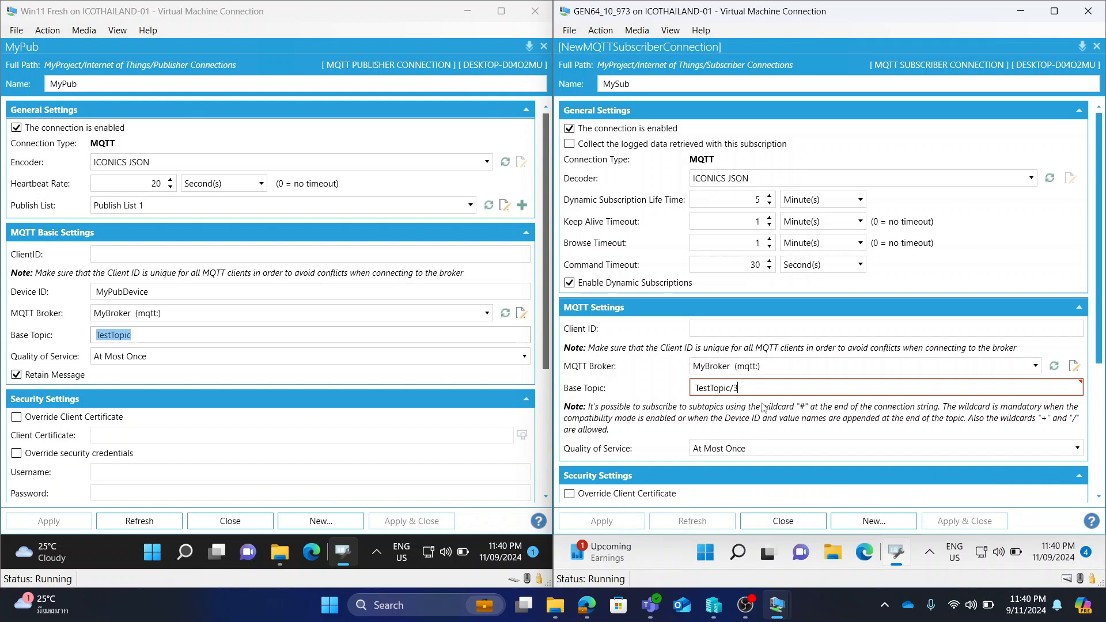
{"action": "type", "text": "/#"}
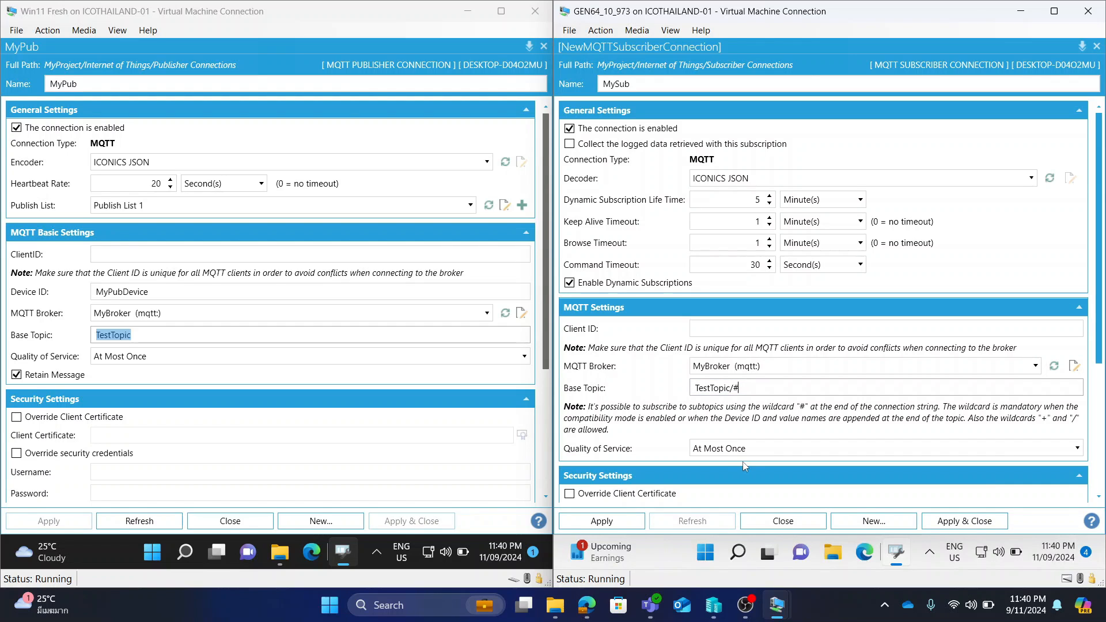
{"action": "left_click", "coordinate": [610, 525]}
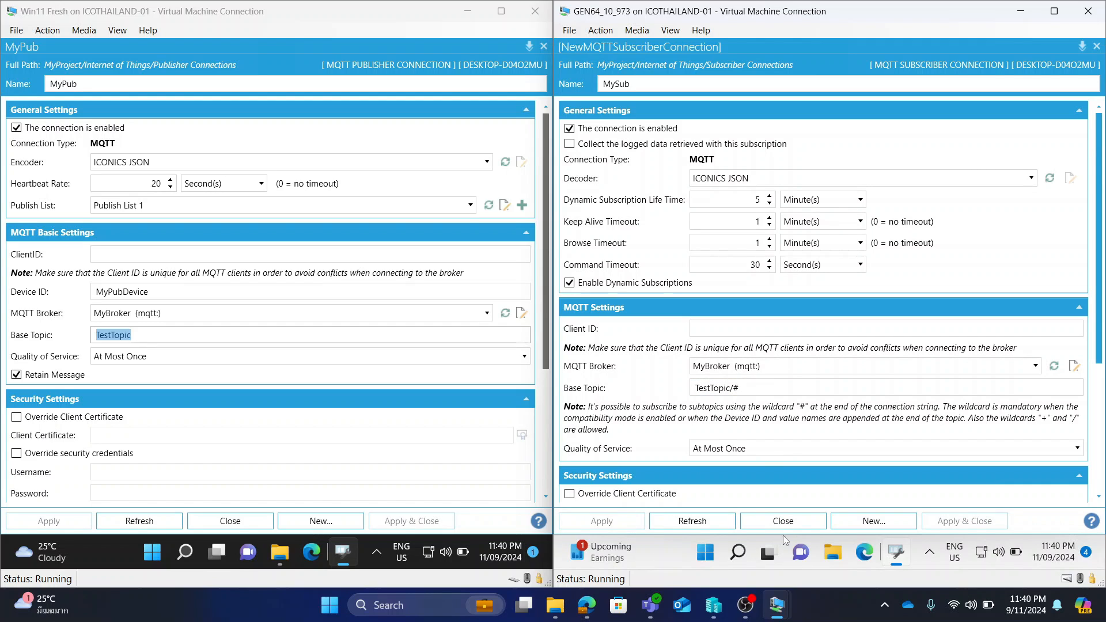
Redock the MySub and MyPub editors in Workbench on both machines
{"action": "left_click", "coordinate": [817, 617]}
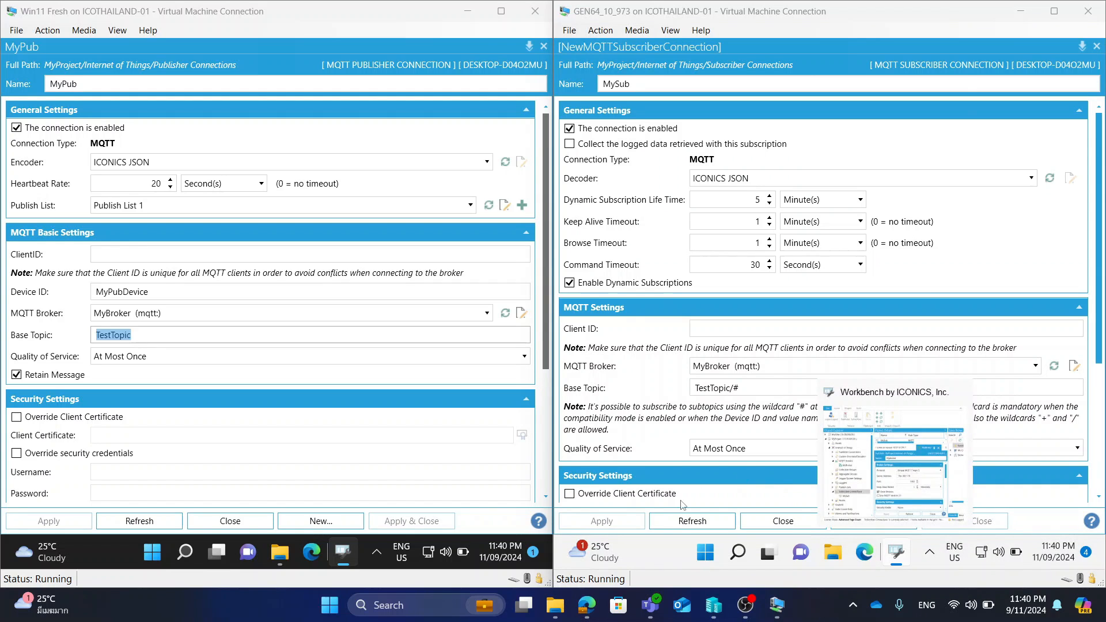
{"action": "left_click", "coordinate": [1078, 45]}
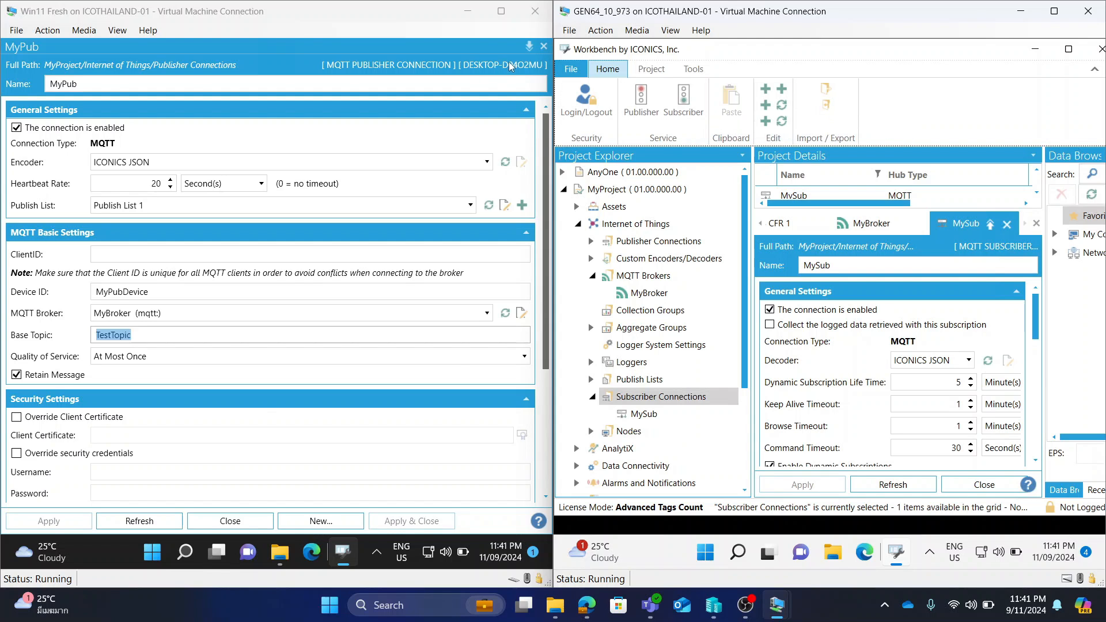
{"action": "left_click", "coordinate": [529, 48]}
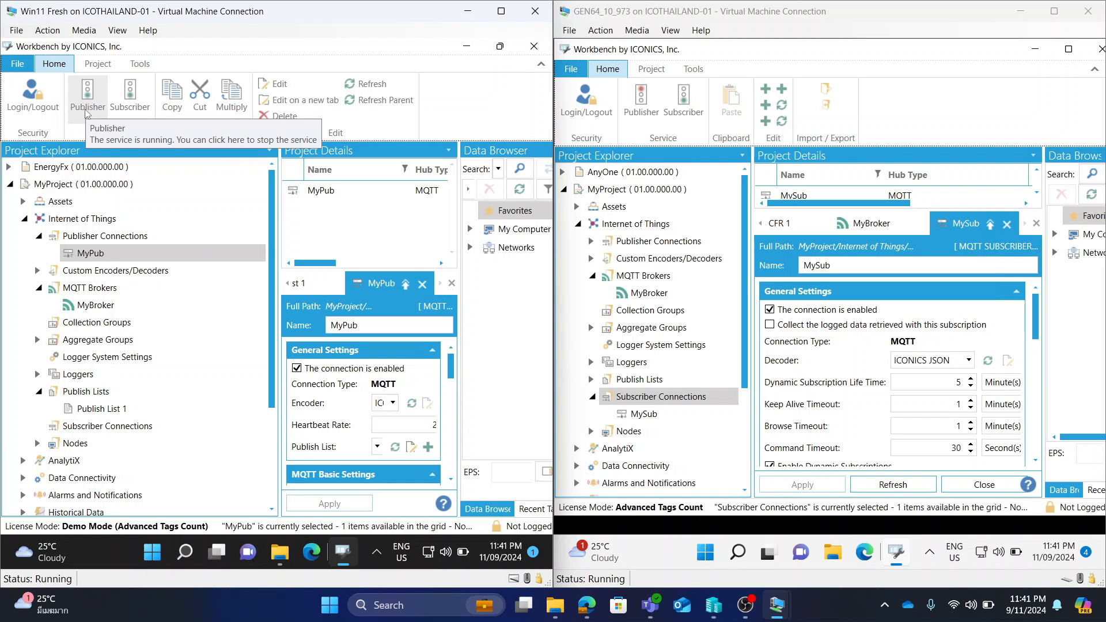
Find and open Data Explorer on the GEN64_10_973 subscriber machine and move its window to show its contents
{"action": "left_click", "coordinate": [708, 552]}
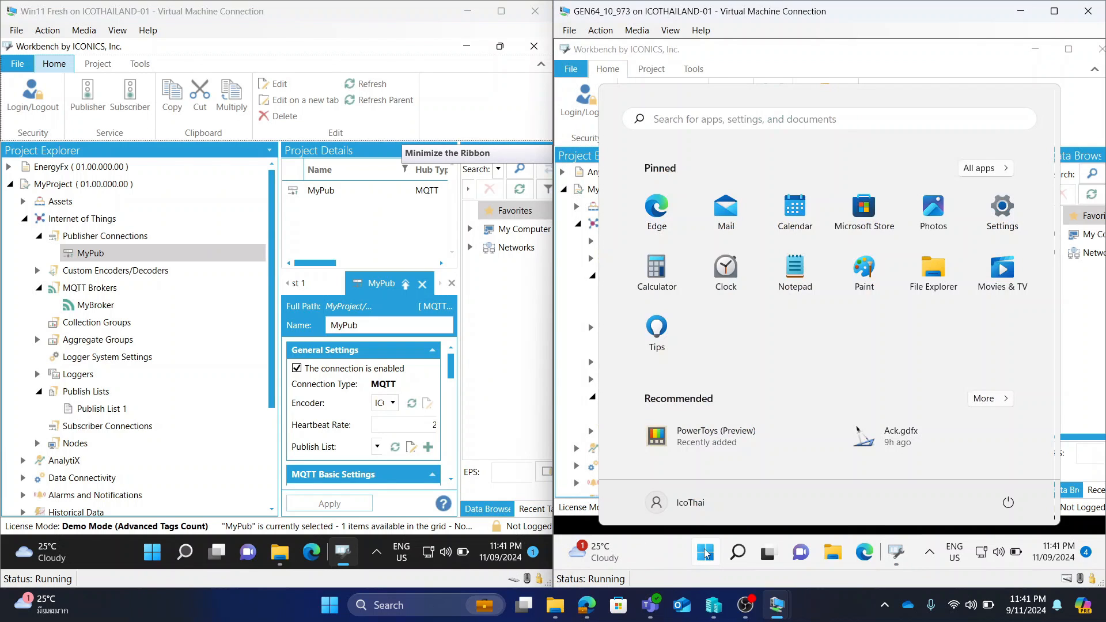
{"action": "type", "text": "data"}
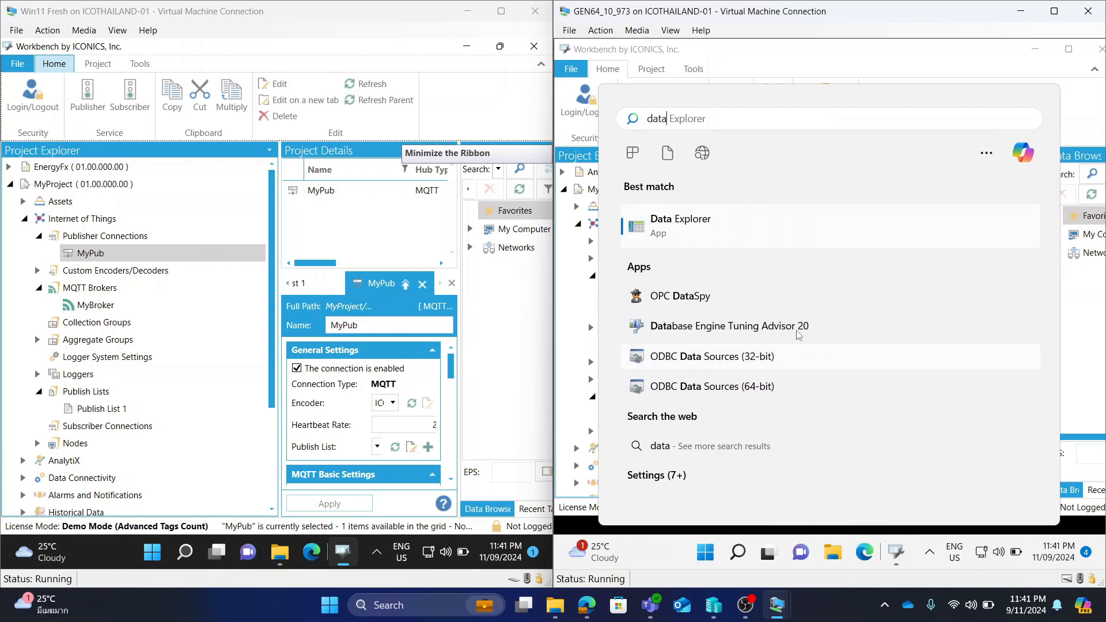
{"action": "left_click", "coordinate": [756, 230]}
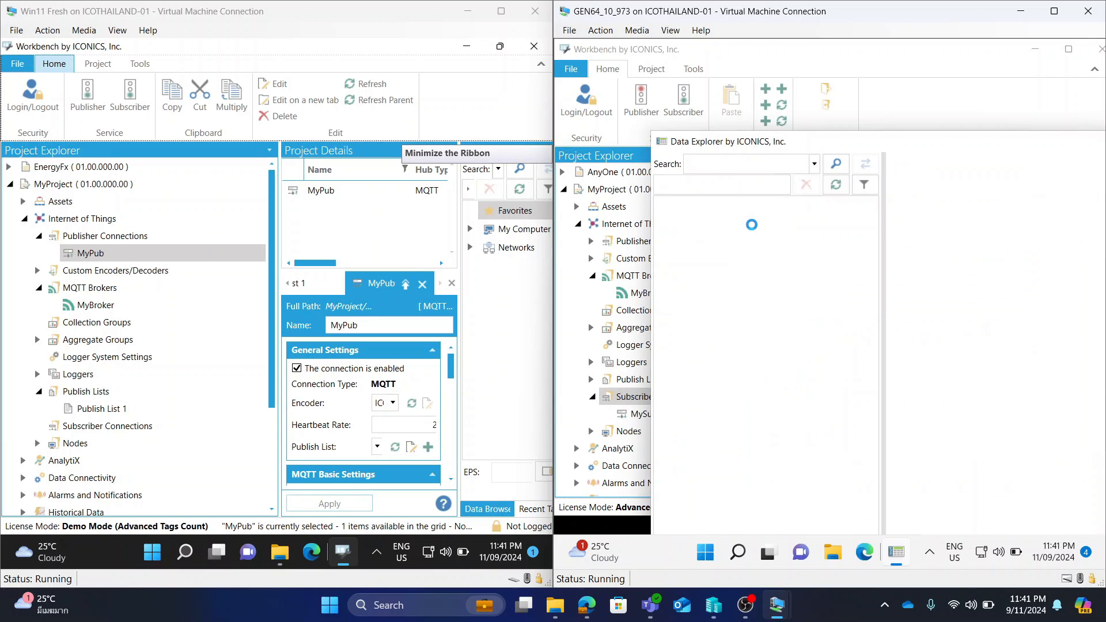
{"action": "left_click_drag", "start_coordinate": [840, 111], "coordinate": [781, 50]}
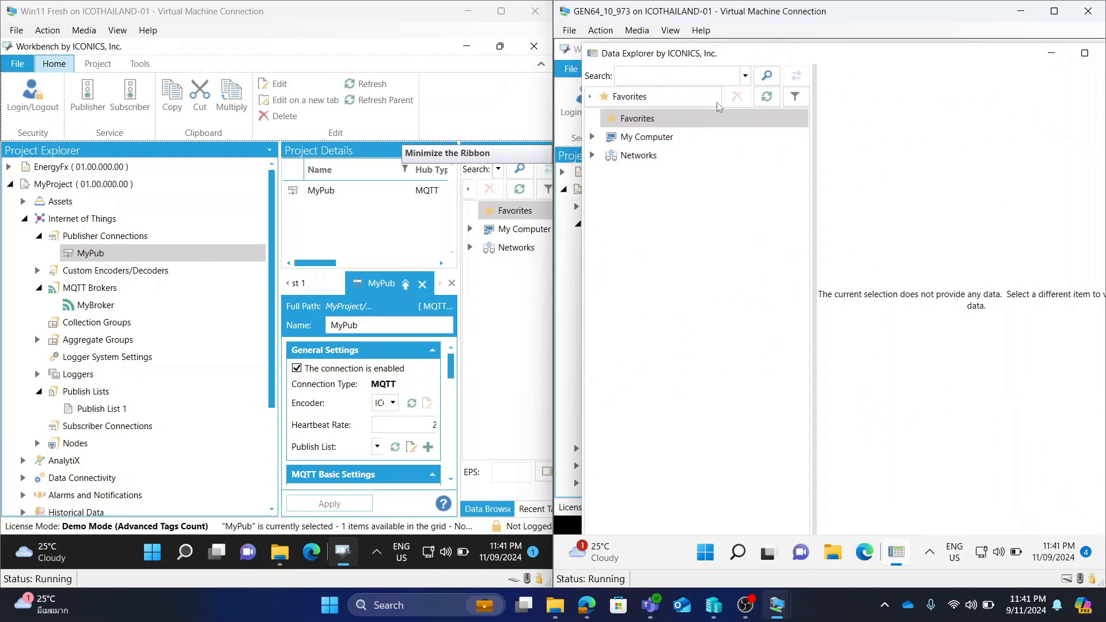
Browse My Computer's Internet of Things branch through IoT Subscriber and MySub, and select MyPubDevice
{"action": "left_click", "coordinate": [594, 138]}
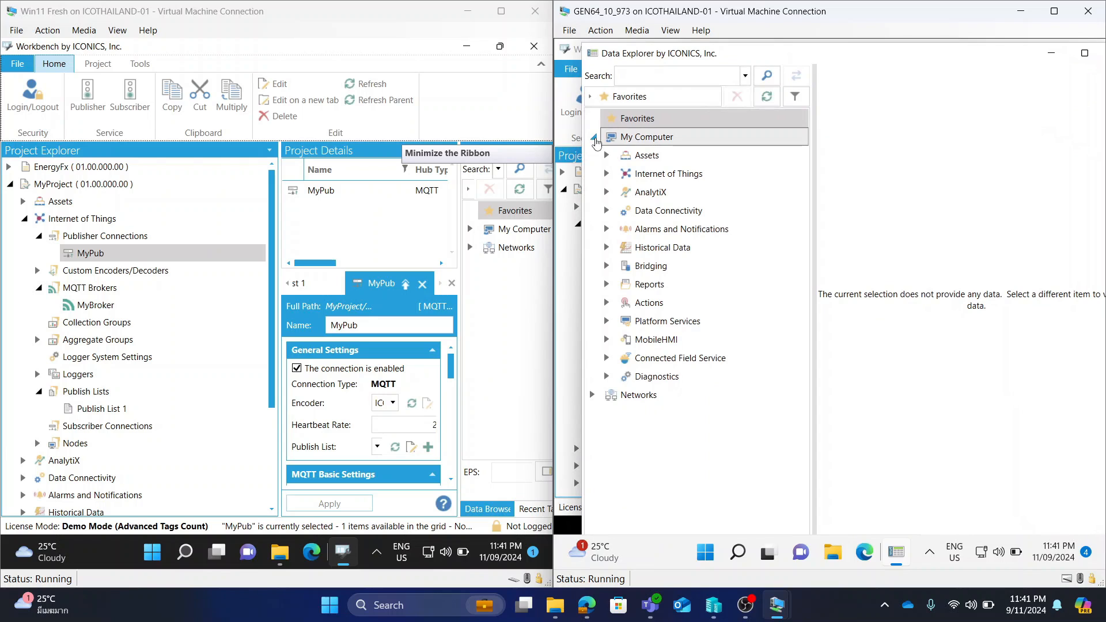
{"action": "left_click", "coordinate": [609, 174]}
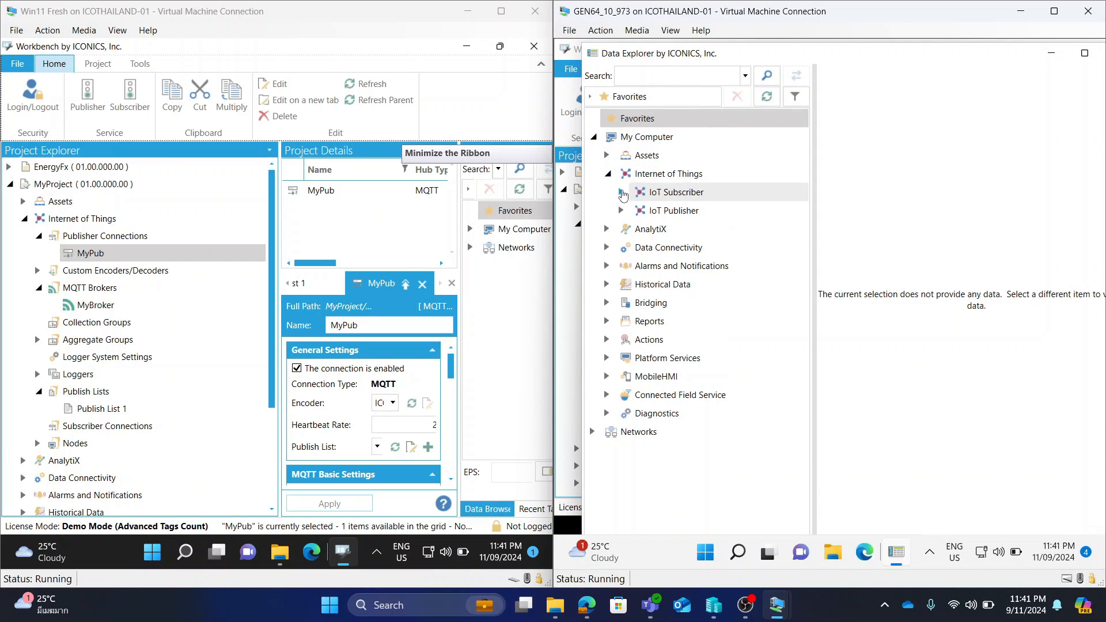
{"action": "left_click", "coordinate": [622, 192]}
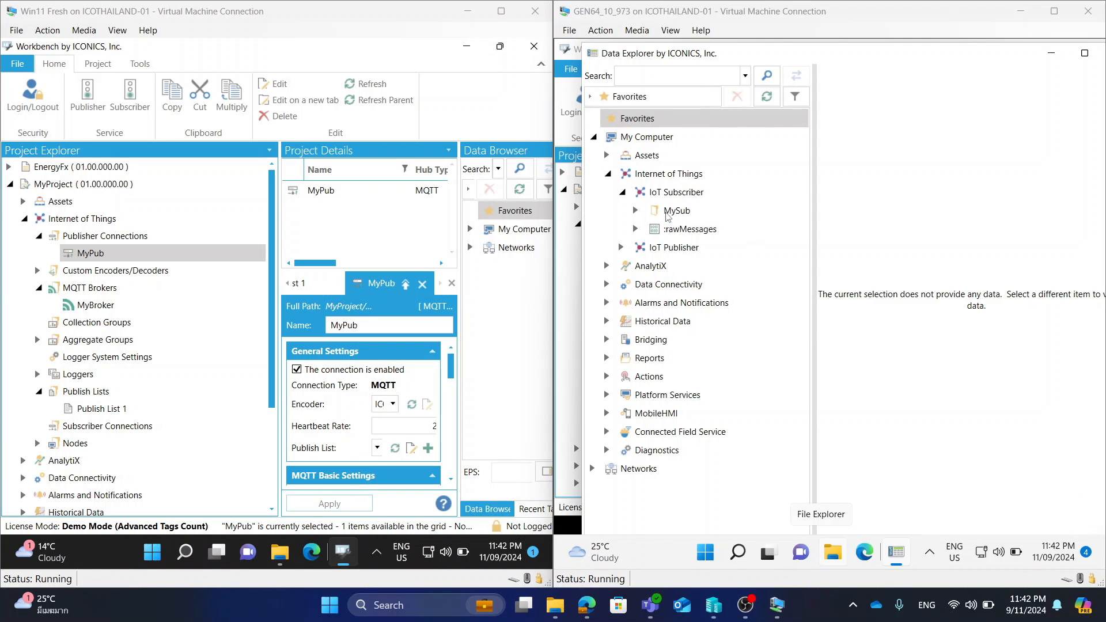
{"action": "left_click", "coordinate": [668, 212]}
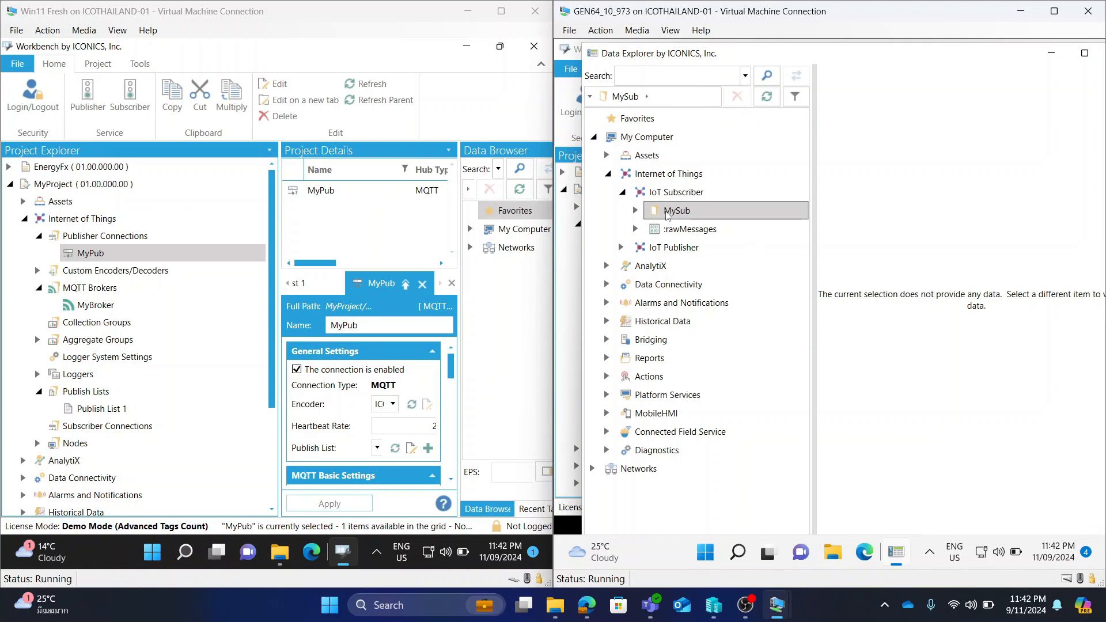
{"action": "left_click", "coordinate": [635, 210]}
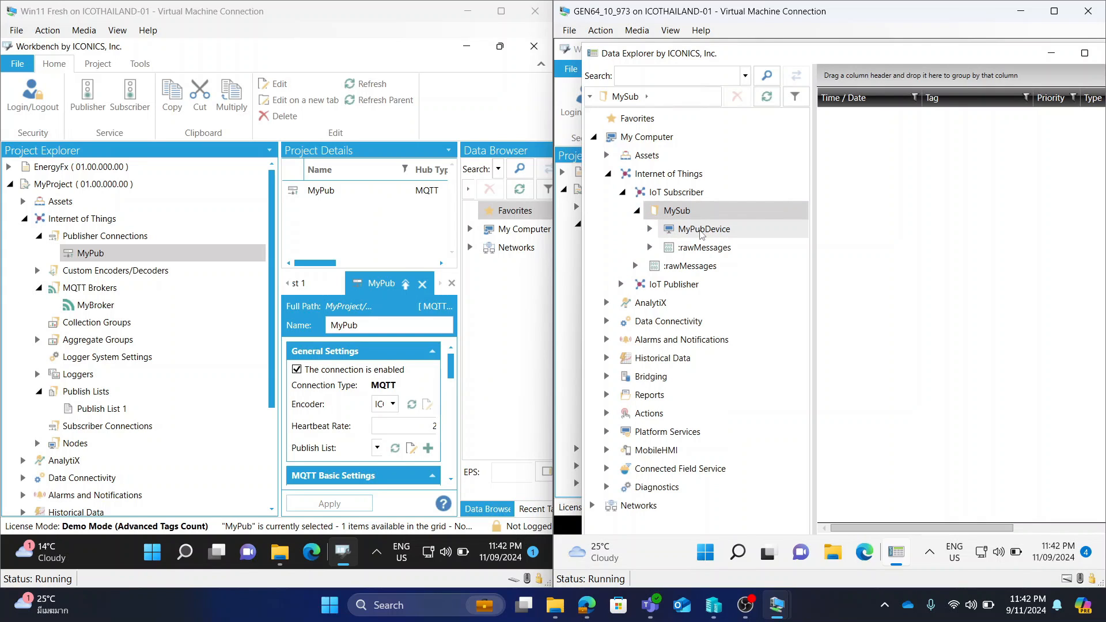
{"action": "left_click", "coordinate": [701, 230]}
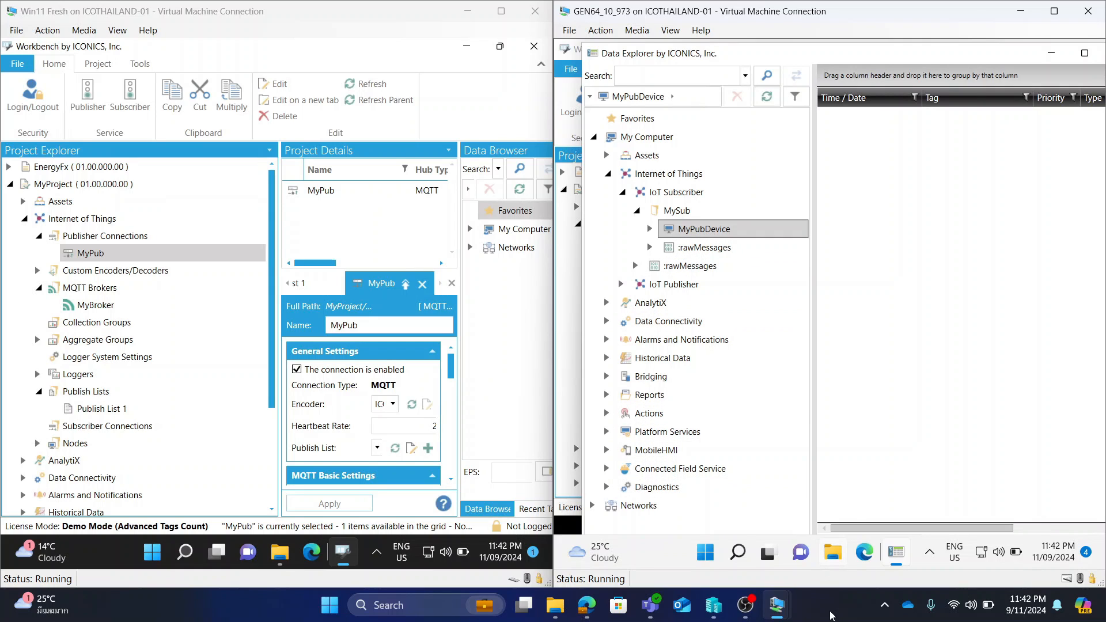
Undock the MyPub editor on the Win11 Fresh machine to check its Device ID setting
{"action": "left_click", "coordinate": [831, 614]}
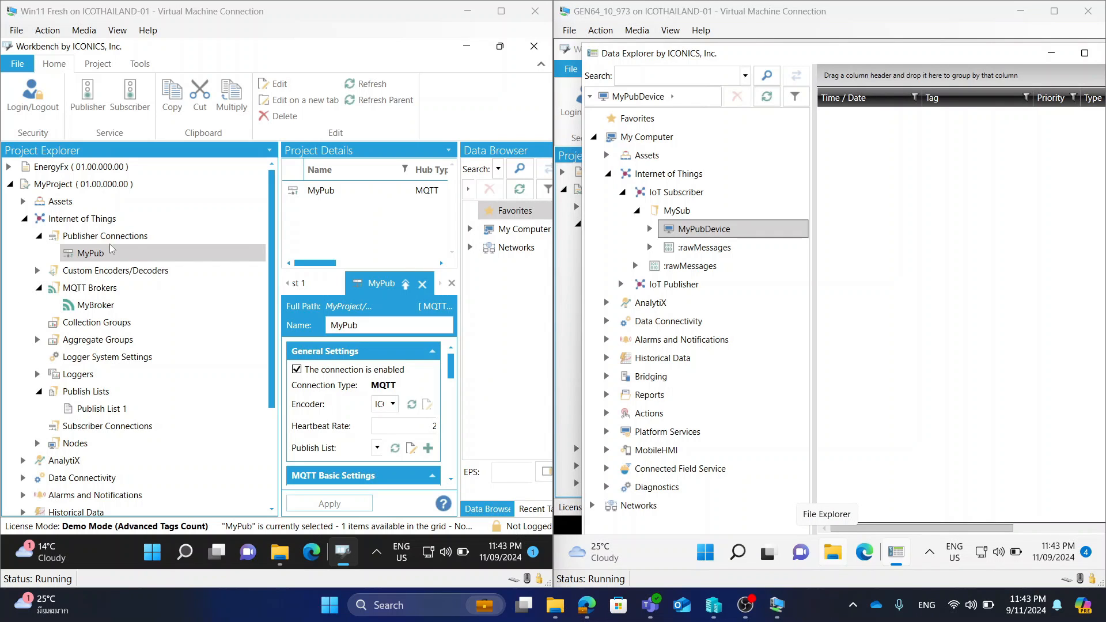
{"action": "left_click", "coordinate": [101, 258]}
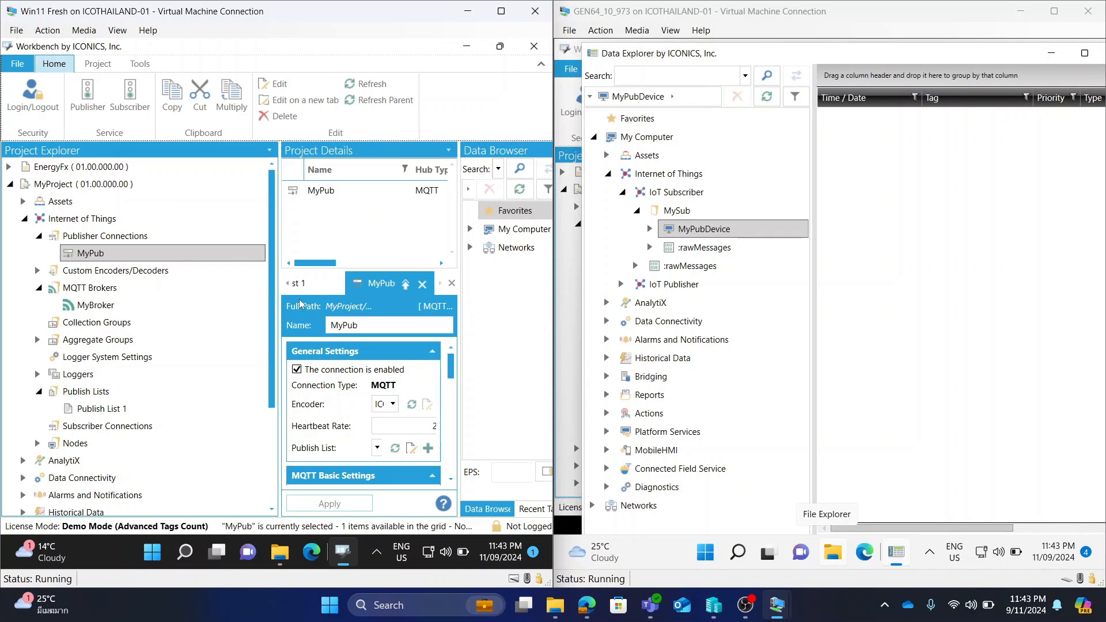
{"action": "left_click", "coordinate": [406, 284]}
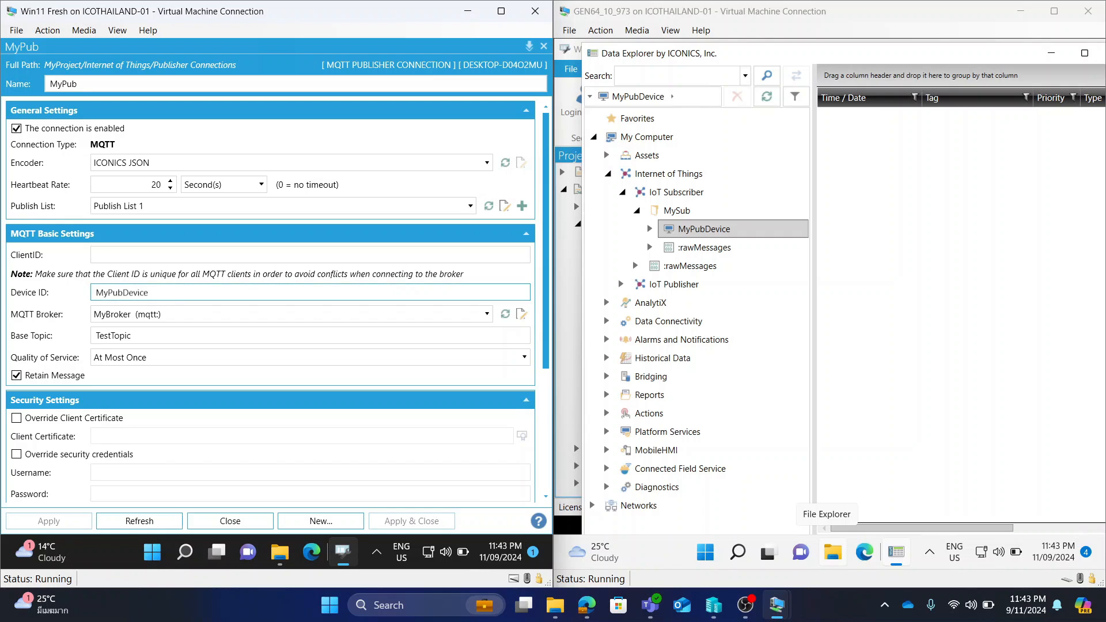
Compare MyPub's Device ID with the MyPubDevice node, expand its Published Data via Static List and view the BIT2 point
{"action": "double_click", "coordinate": [108, 293]}
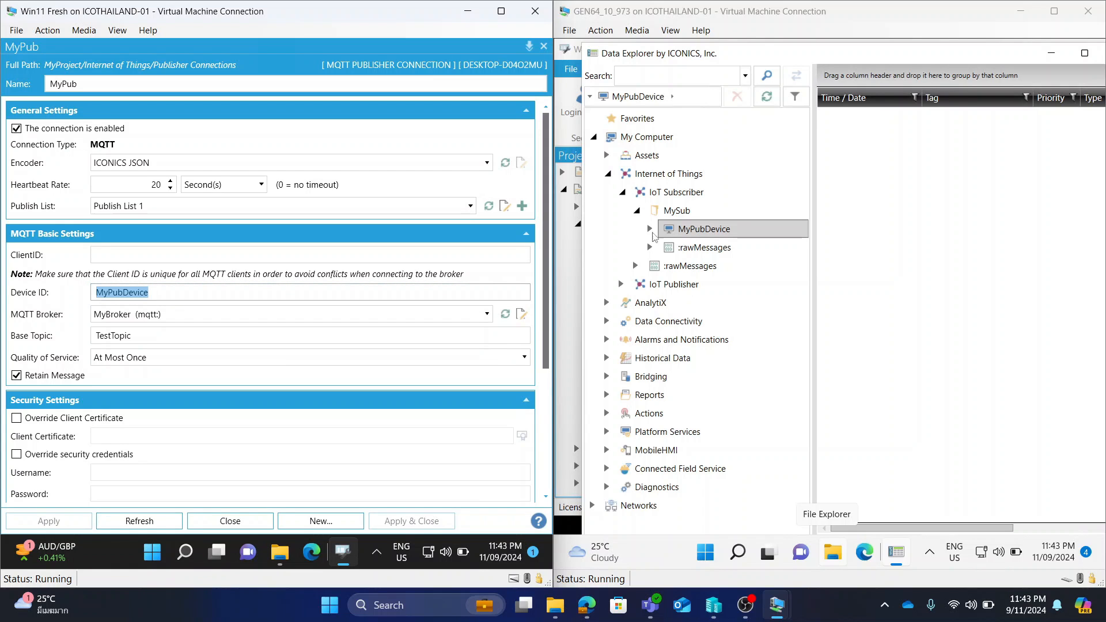
{"action": "left_click", "coordinate": [653, 230]}
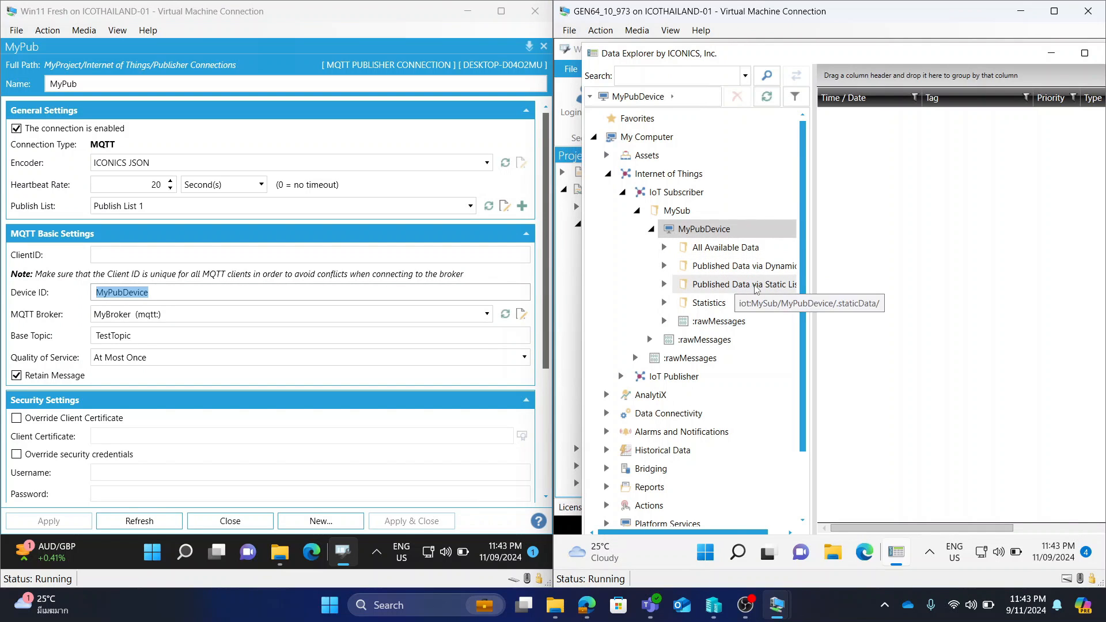
{"action": "left_click", "coordinate": [664, 284]}
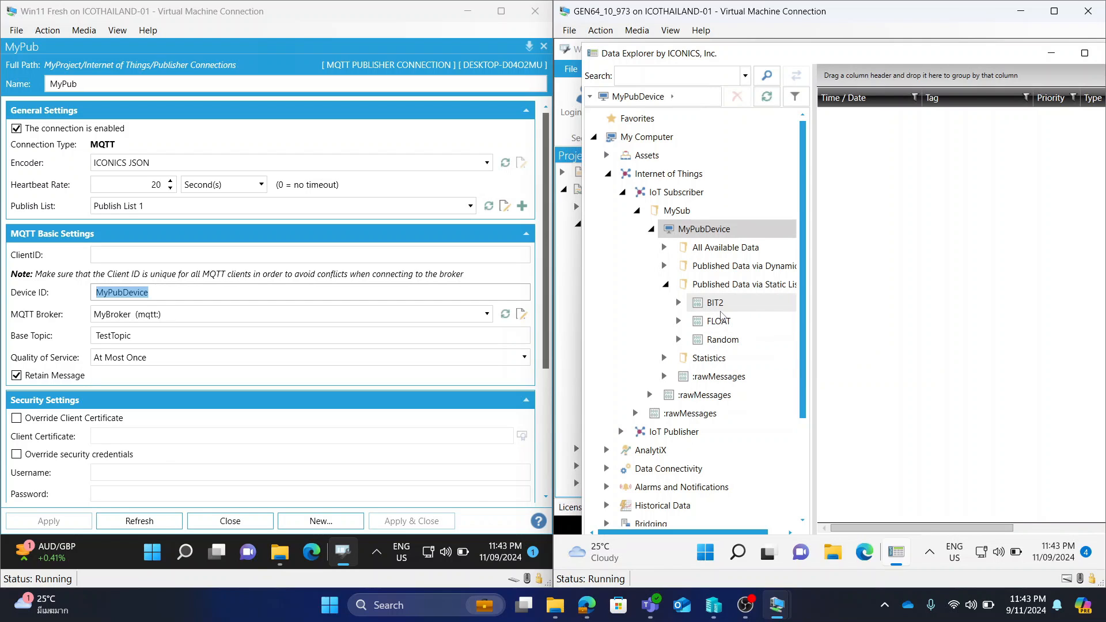
{"action": "left_click", "coordinate": [716, 303]}
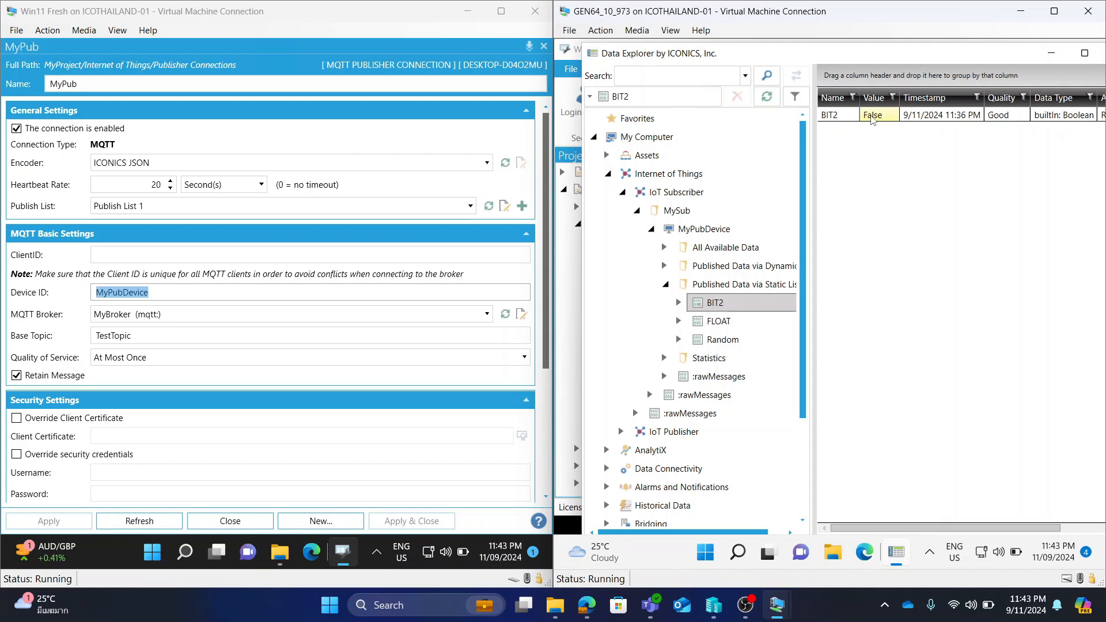
Write the value 67 to the FLOAT point under MyPubDevice's static list and view the Random point
{"action": "left_click", "coordinate": [736, 326]}
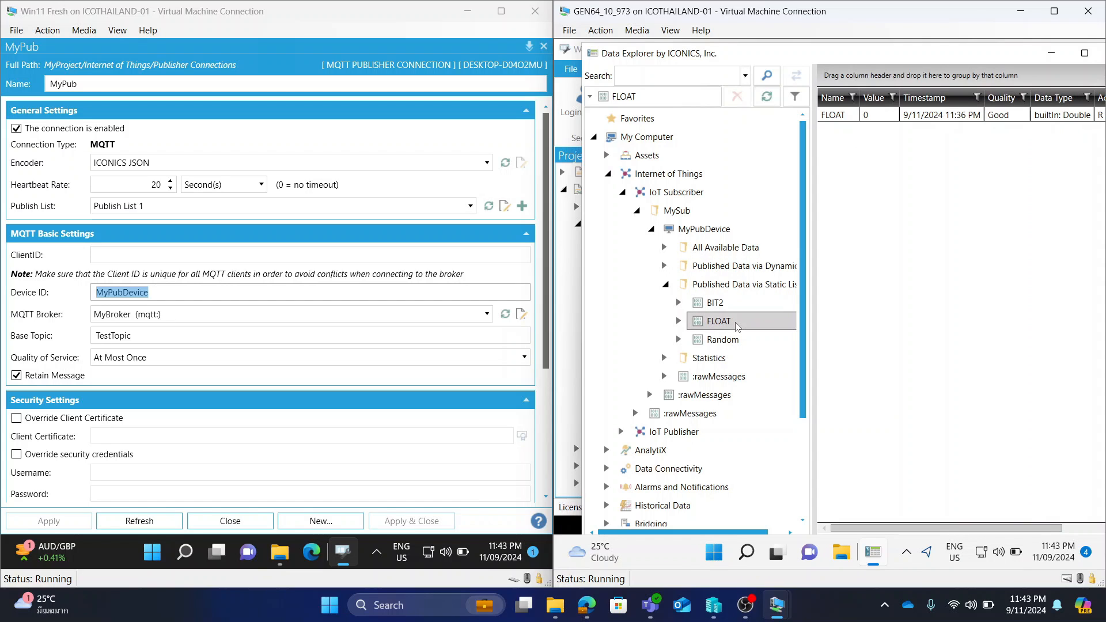
{"action": "double_click", "coordinate": [875, 116]}
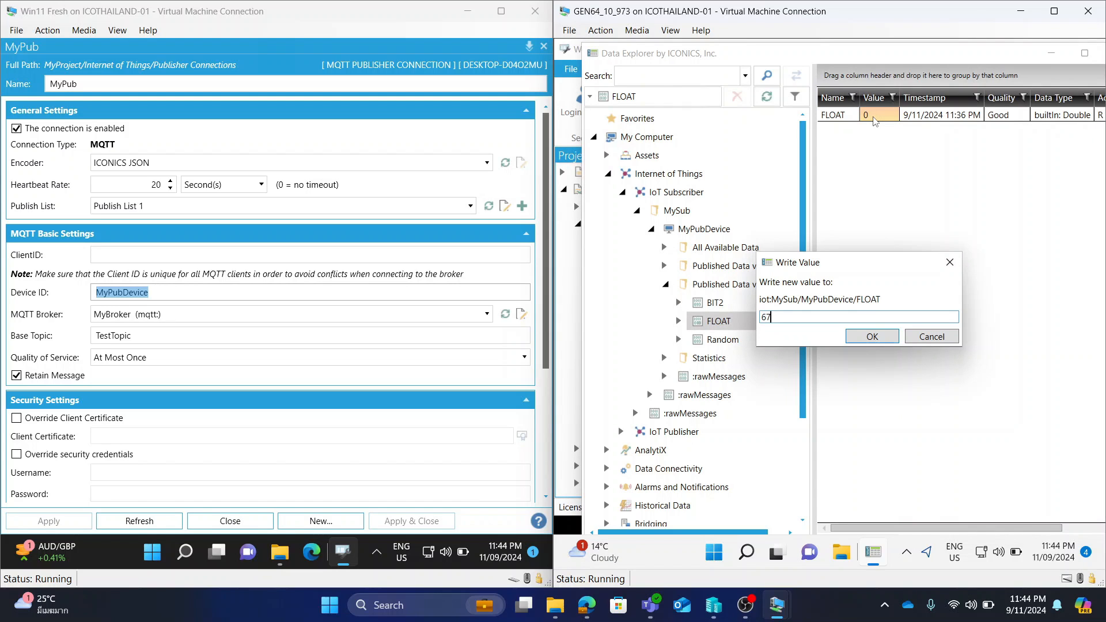
{"action": "key", "text": "Return"}
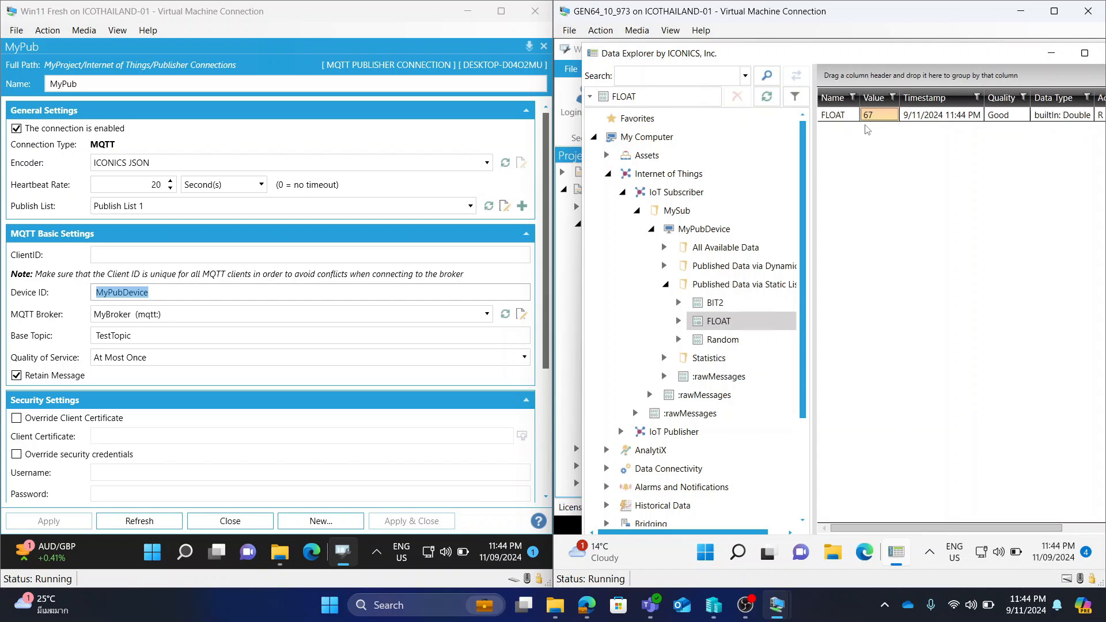
{"action": "left_click", "coordinate": [744, 343]}
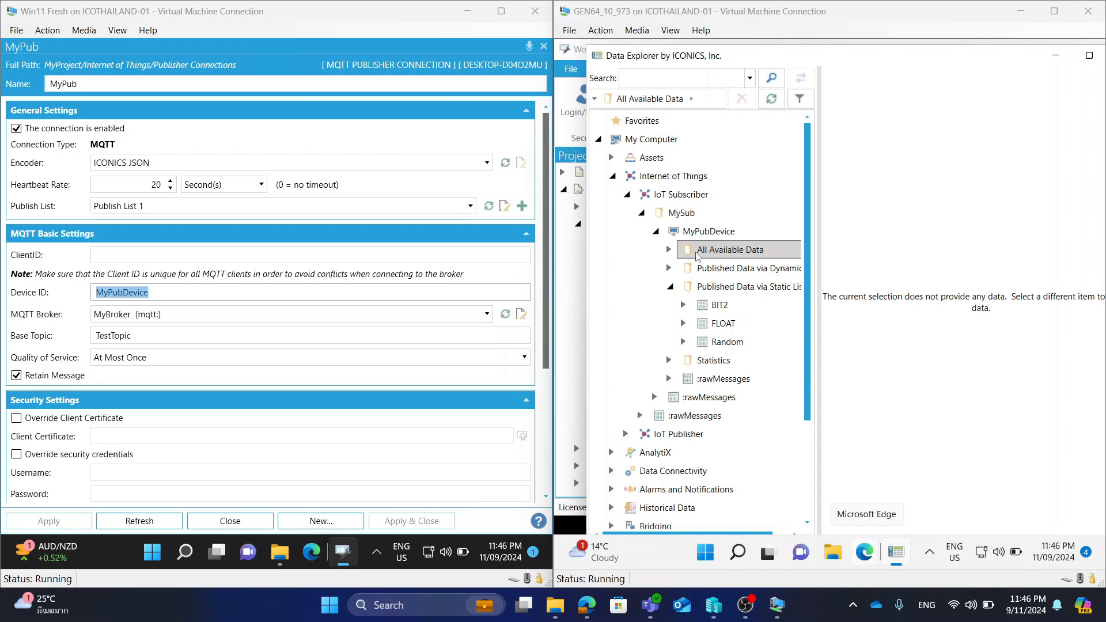
Expand MyPubDevice's All Available Data through My Computer and Data Connectivity to OPC Data Access, widening the tree pane
{"action": "left_click", "coordinate": [670, 251]}
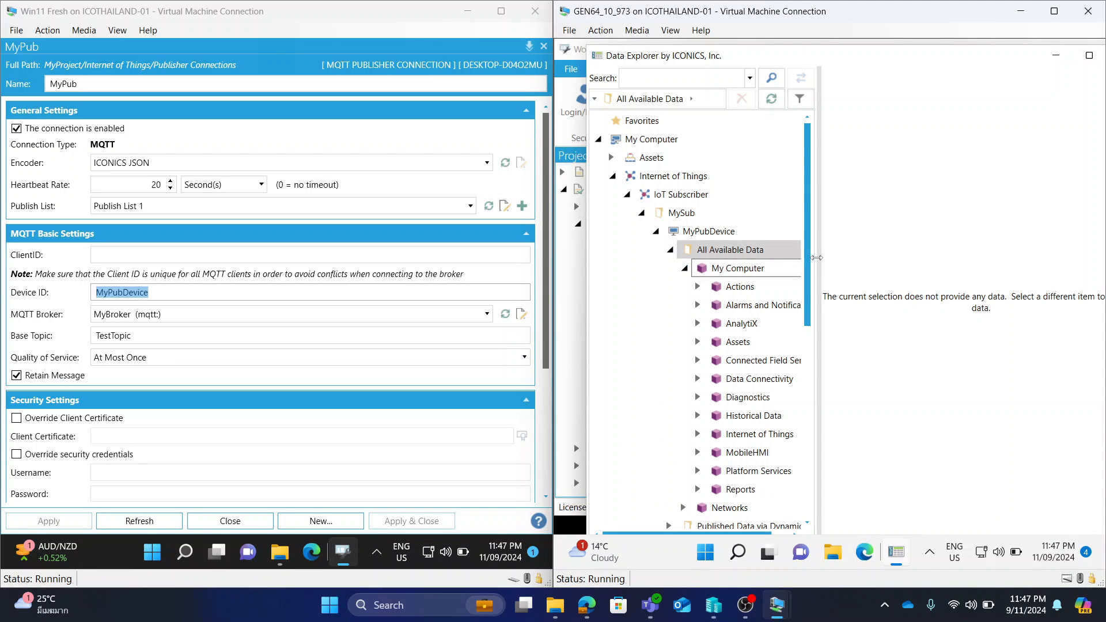
{"action": "left_click_drag", "start_coordinate": [810, 259], "coordinate": [848, 262]}
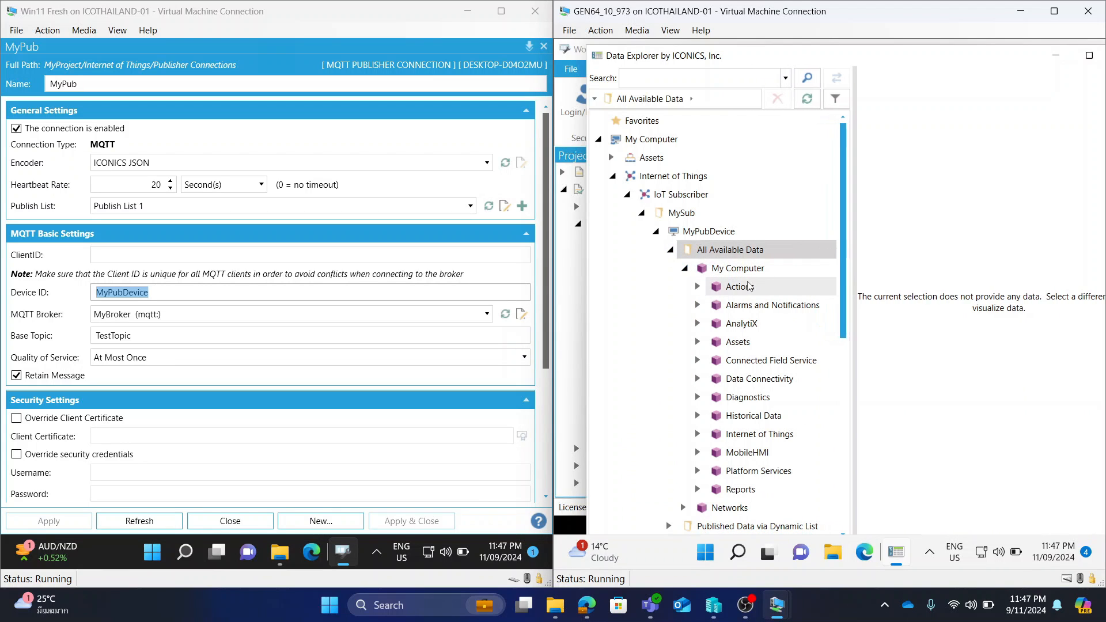
{"action": "scroll", "coordinate": [738, 301], "scroll_direction": "down", "scroll_amount": 2}
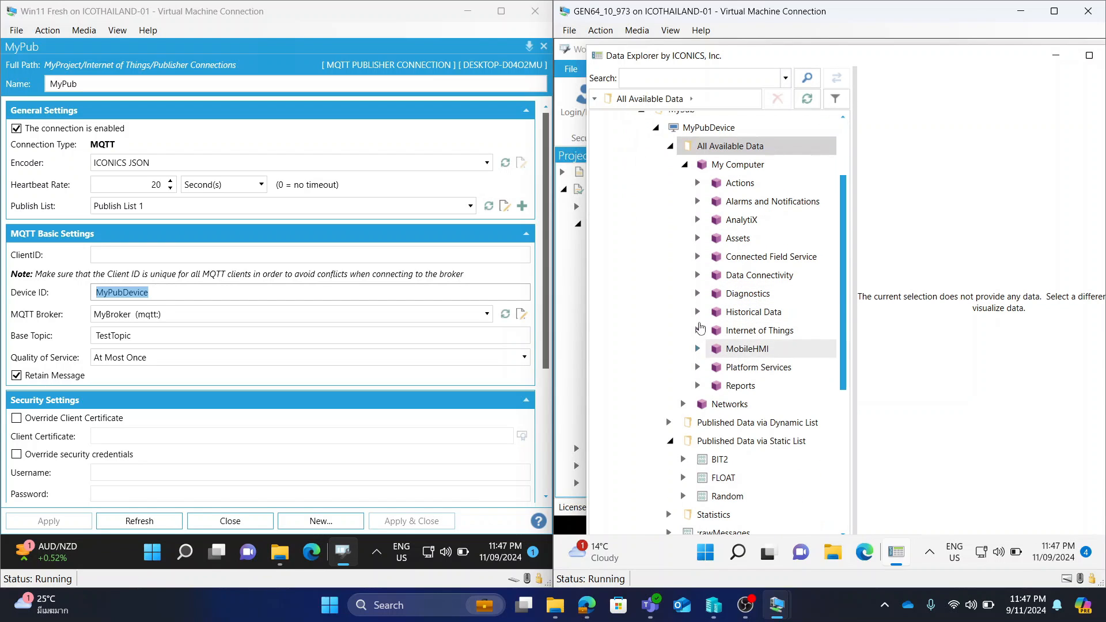
{"action": "left_click", "coordinate": [701, 278]}
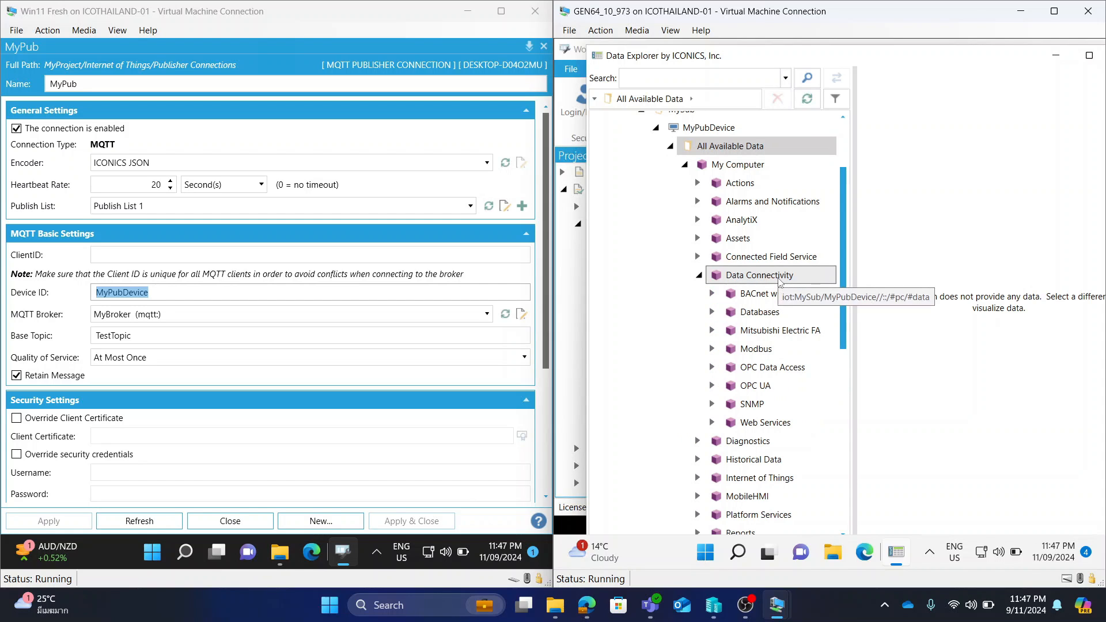
{"action": "left_click", "coordinate": [766, 367]}
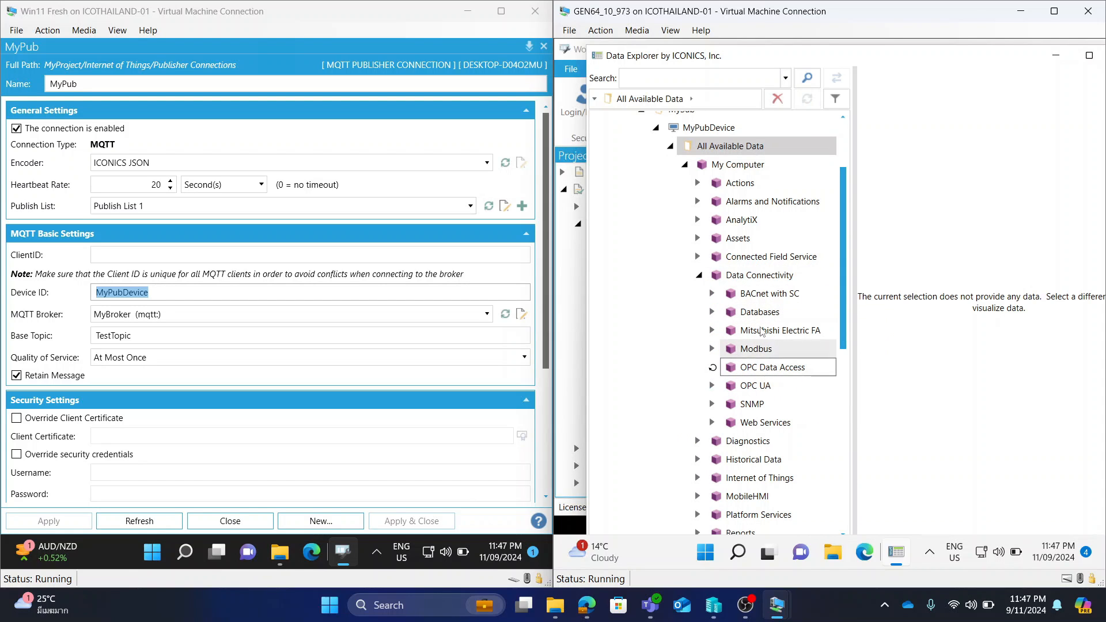
Expand Simulations and its Double folder under OPC Data Access and select the Random point to view its data
{"action": "scroll", "coordinate": [762, 332], "scroll_direction": "down", "scroll_amount": 1}
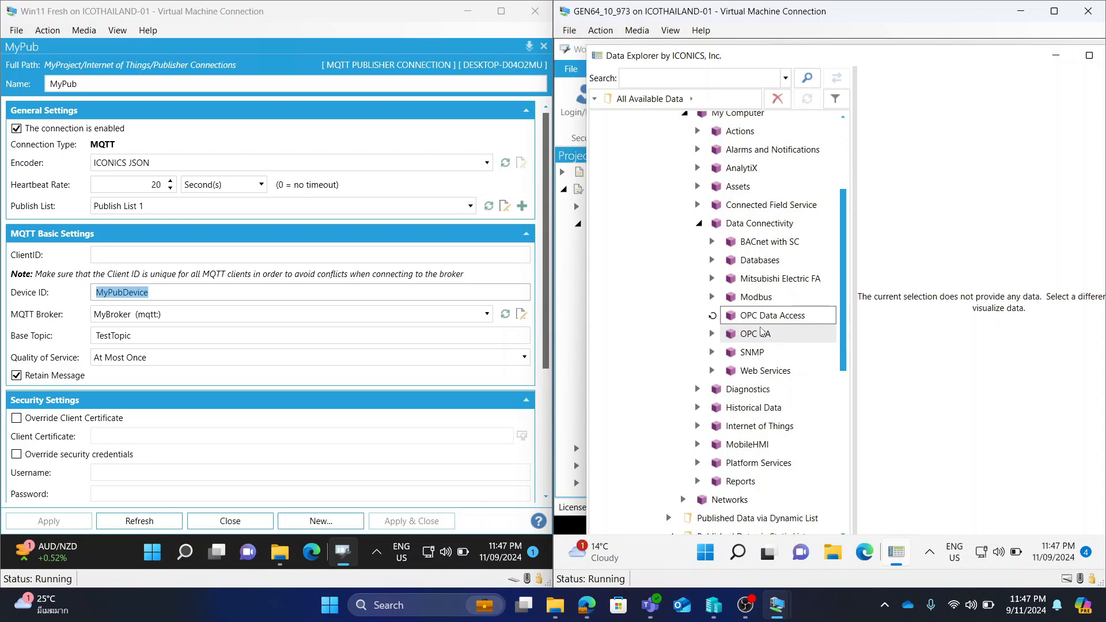
{"action": "scroll", "coordinate": [763, 330], "scroll_direction": "down", "scroll_amount": 3}
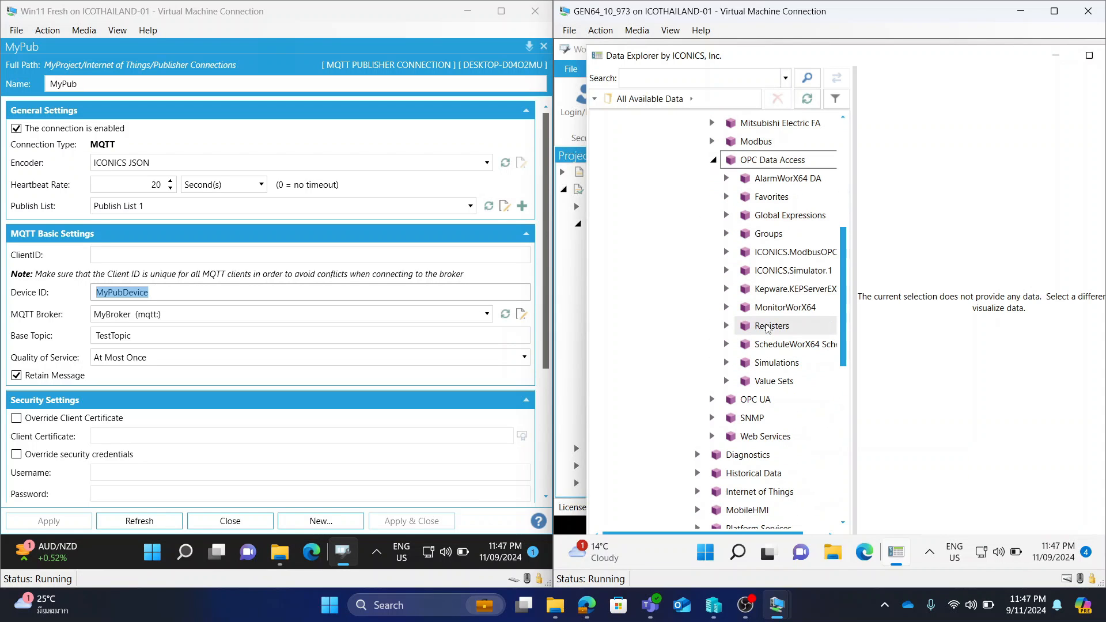
{"action": "left_click", "coordinate": [732, 363]}
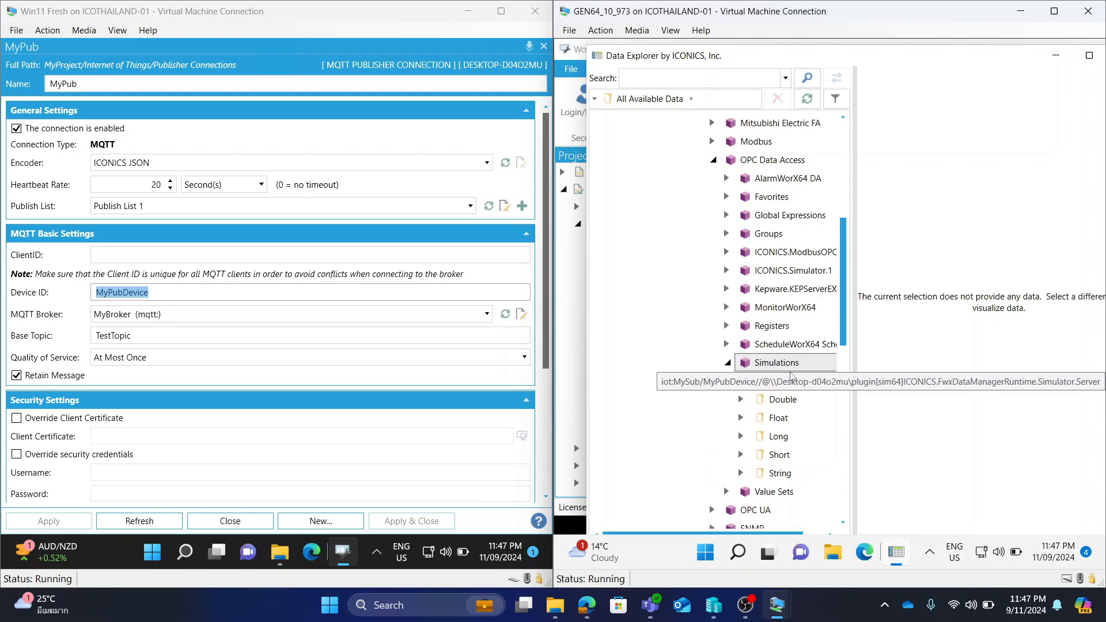
{"action": "left_click", "coordinate": [786, 401]}
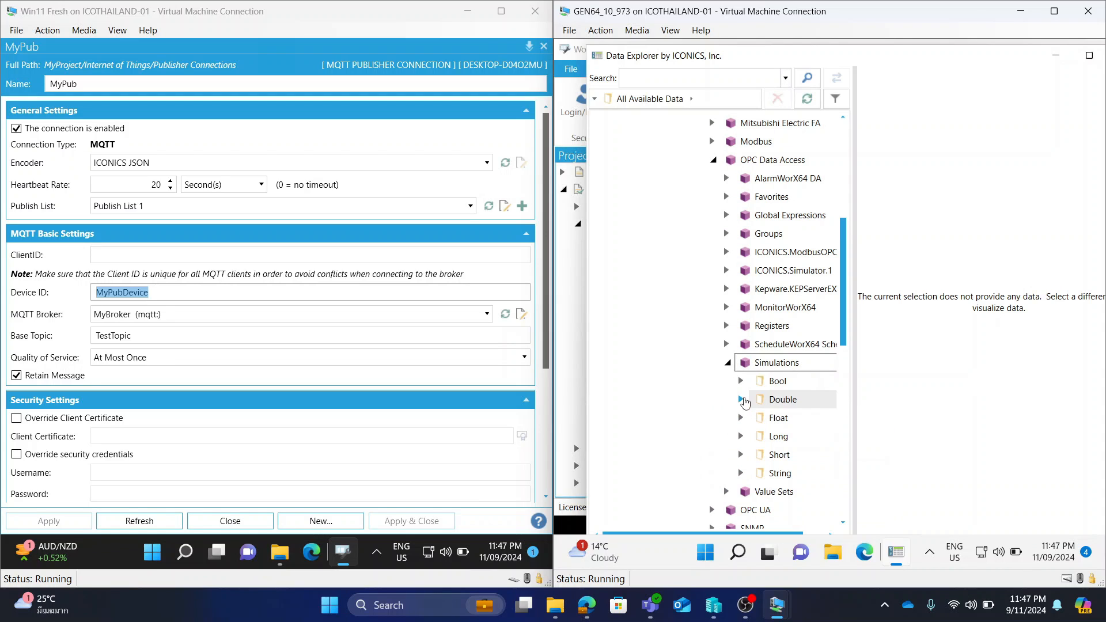
{"action": "scroll", "coordinate": [805, 402], "scroll_direction": "down", "scroll_amount": 2}
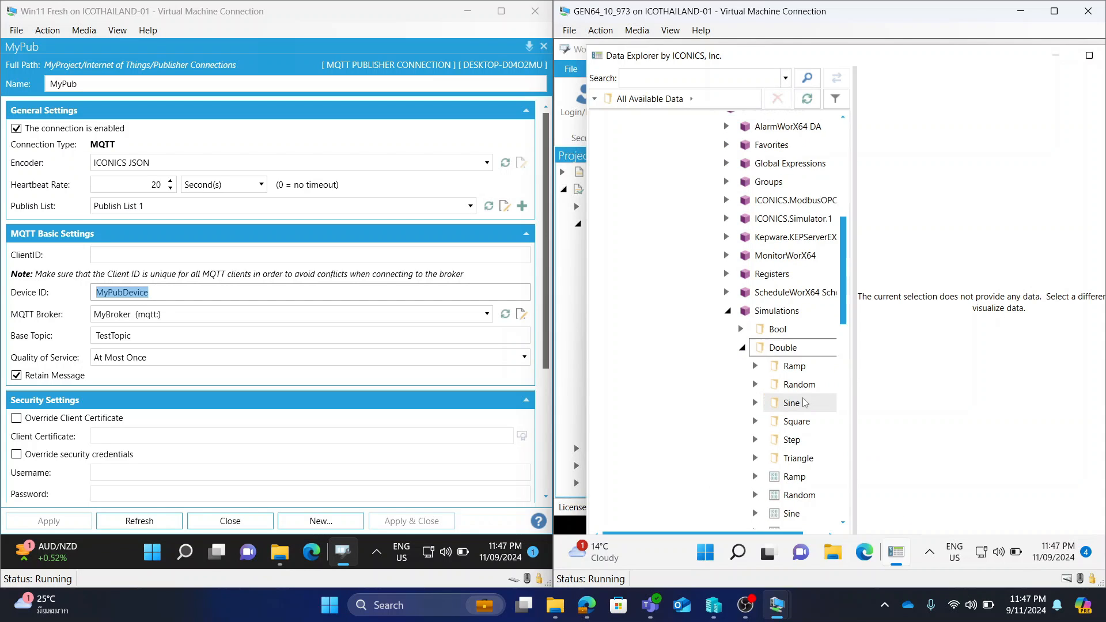
{"action": "left_click", "coordinate": [802, 445]}
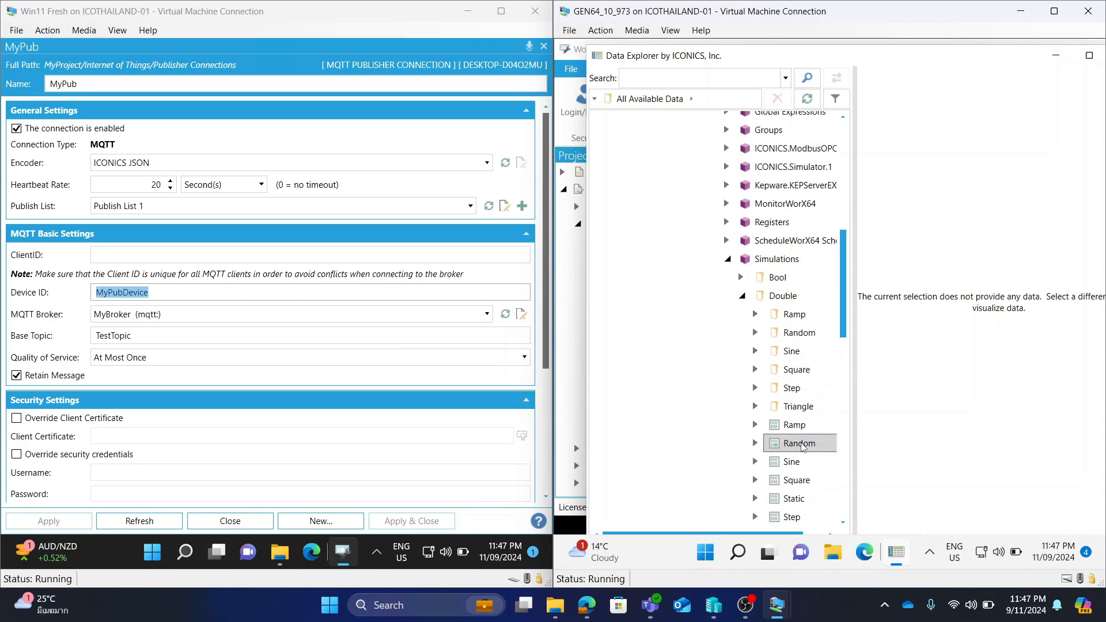